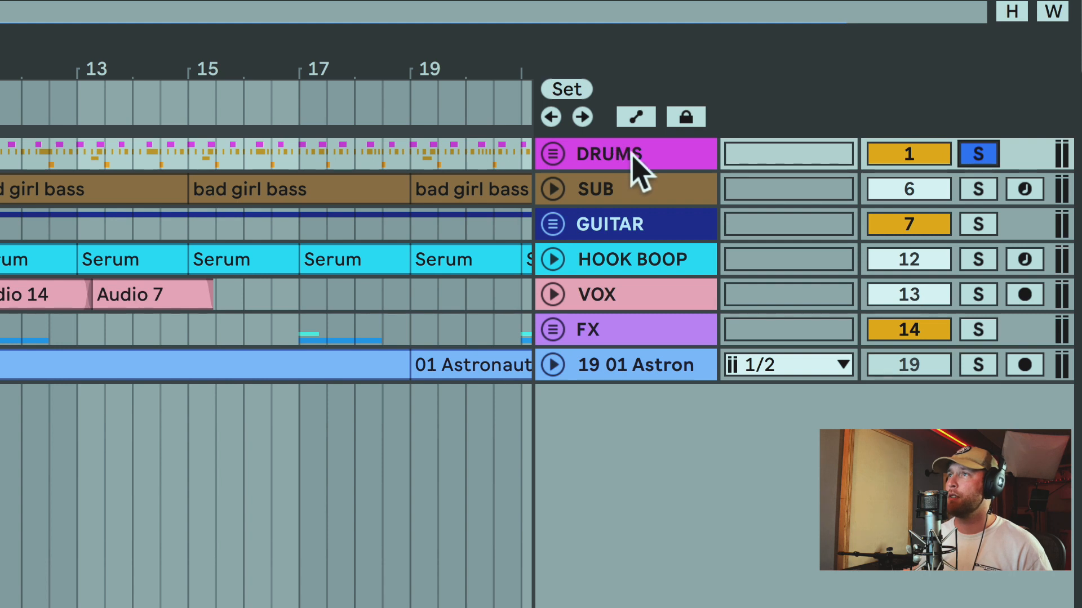
Solo and audition the SUB track, GUITAR with HOOK BOOP, the VOX track and the FX group one after another.
{"action": "left_click", "coordinate": [978, 189]}
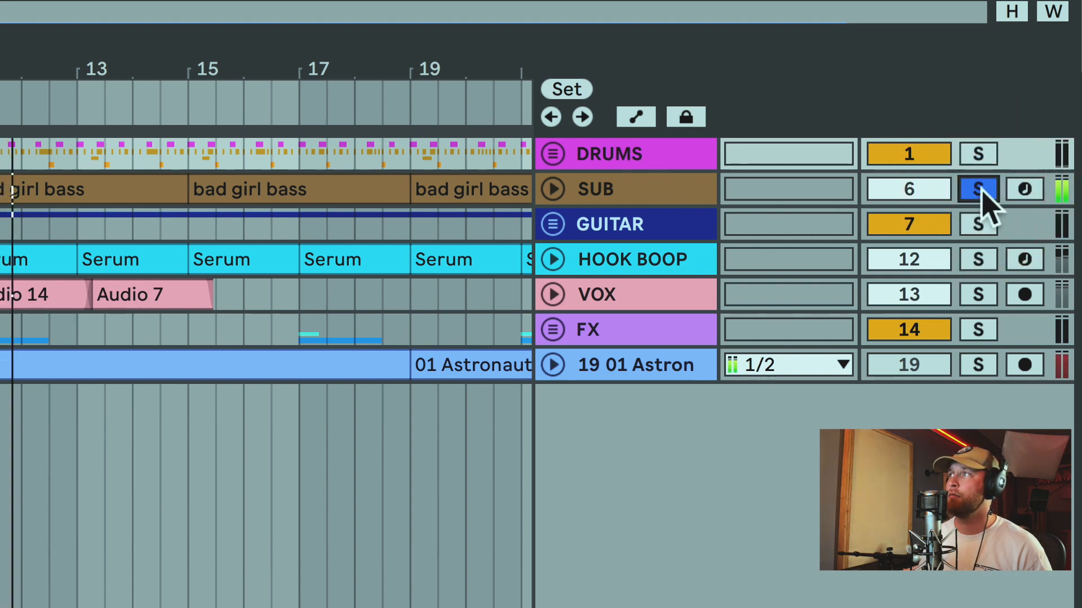
{"action": "left_click", "coordinate": [978, 224]}
{"action": "left_click", "coordinate": [978, 259], "text": "ctrl"}
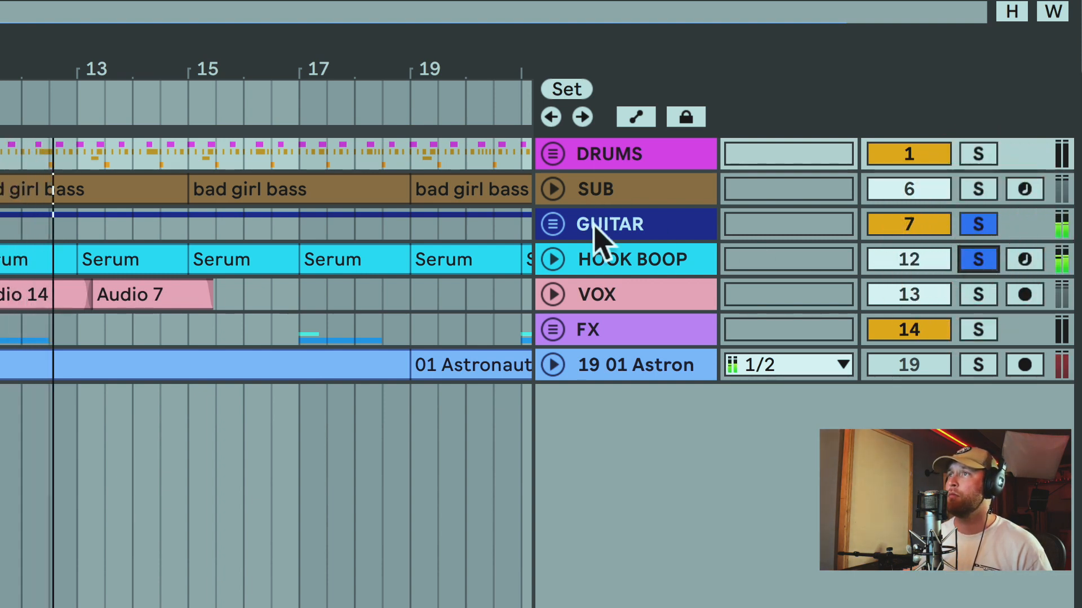
{"action": "left_click", "coordinate": [980, 294]}
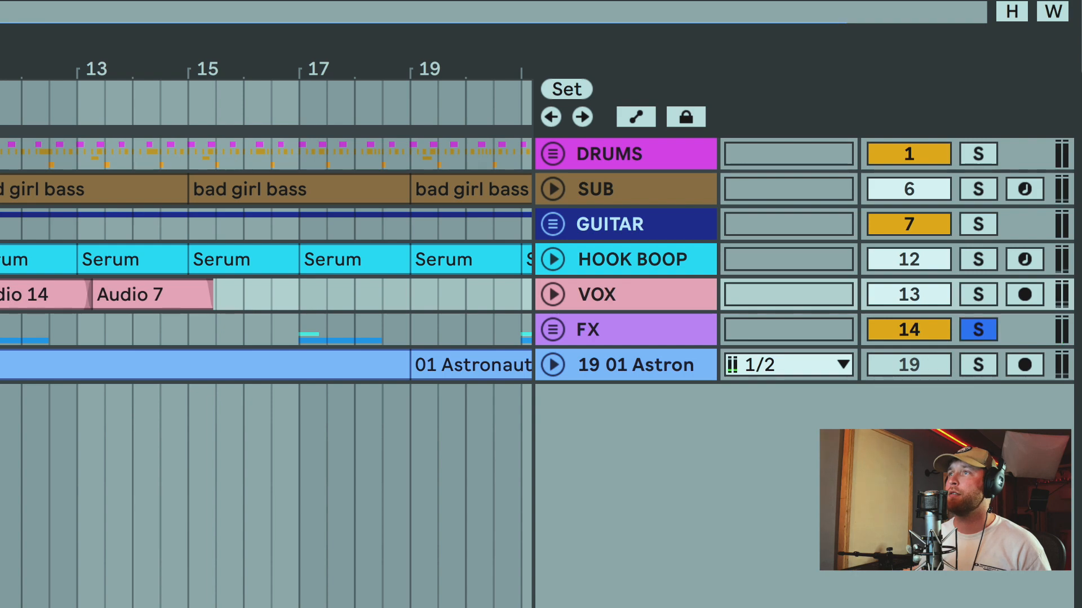
{"action": "left_click", "coordinate": [22, 329]}
{"action": "key", "text": "space"}
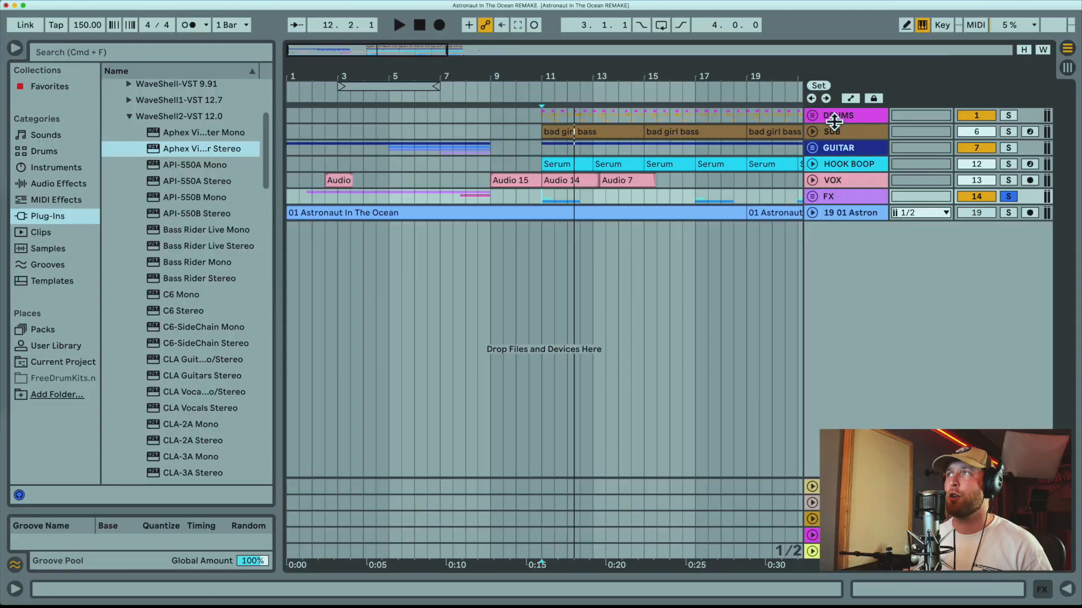
Play back the hi-hat and hi-hat roll clips inside the DRUMS group from the start of the beat.
{"action": "left_click", "coordinate": [824, 115]}
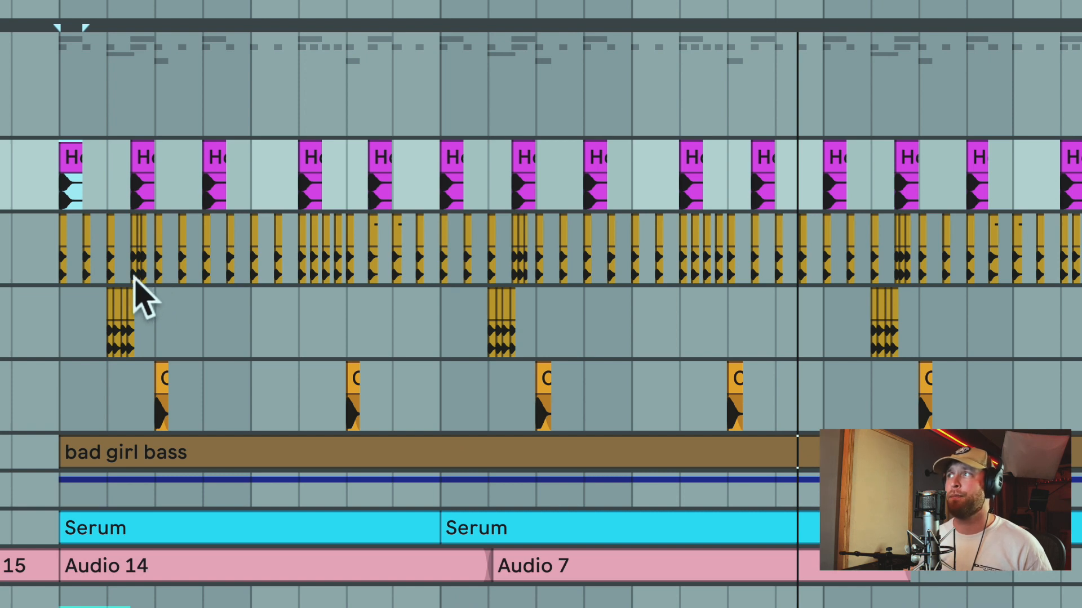
{"action": "left_click", "coordinate": [135, 293]}
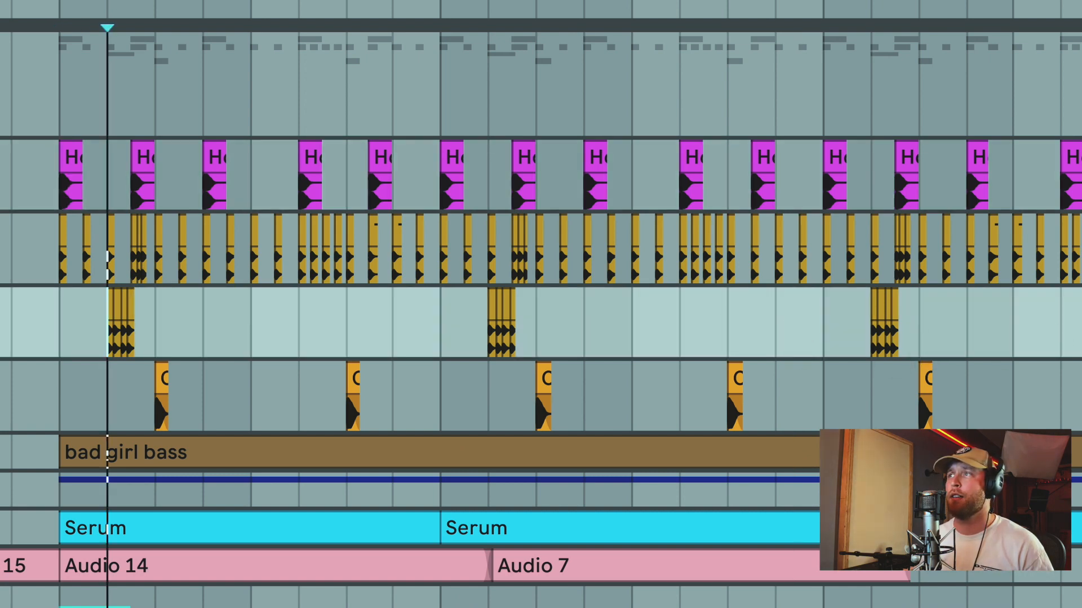
{"action": "key", "text": "shift+Tab"}
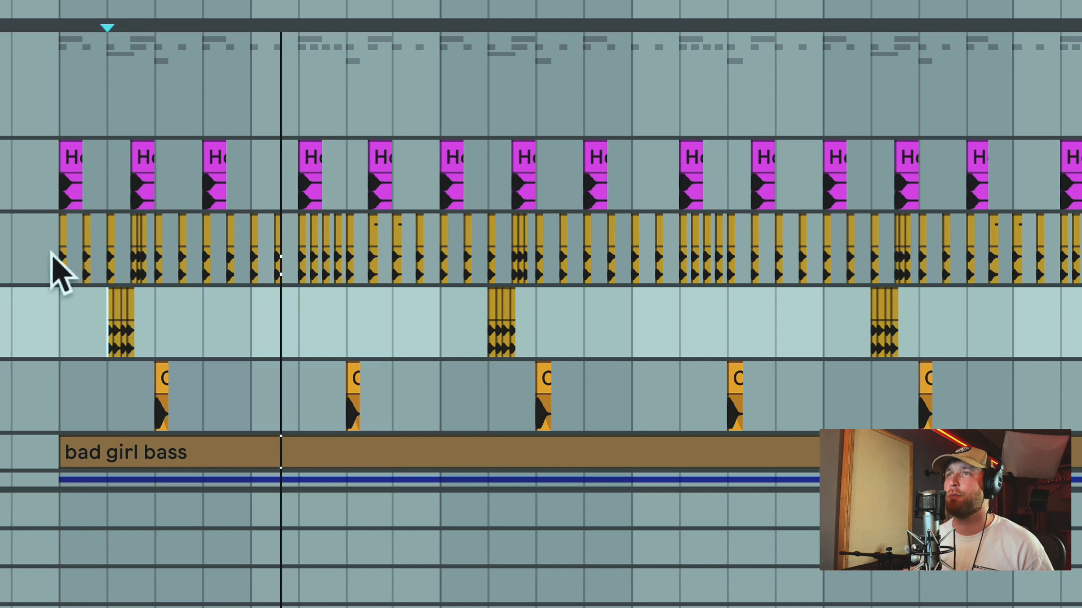
{"action": "left_click", "coordinate": [58, 259]}
{"action": "key", "text": "space"}
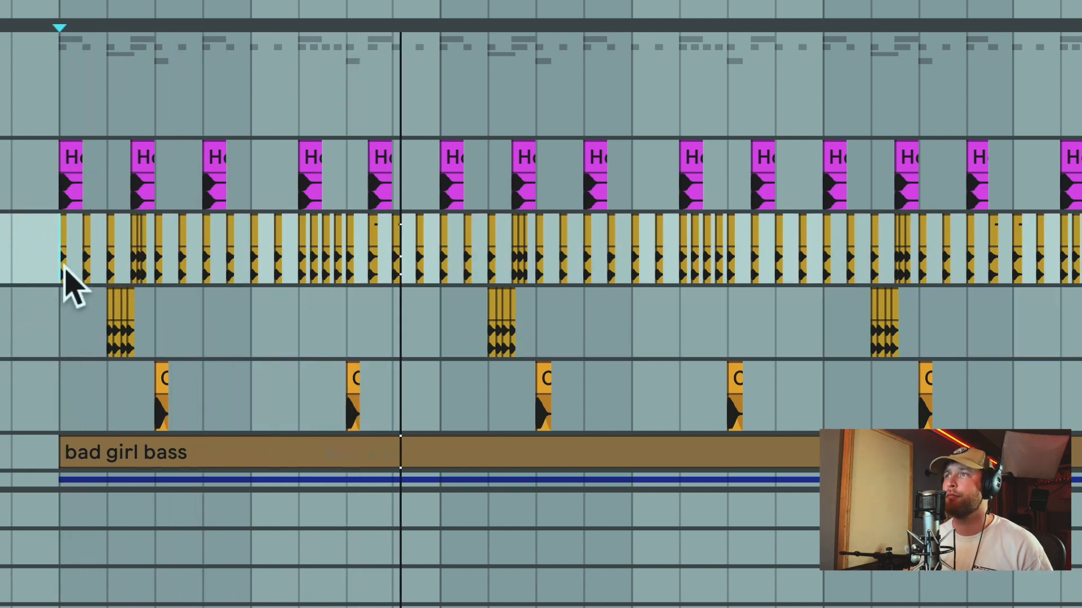
{"action": "left_click", "coordinate": [63, 315]}
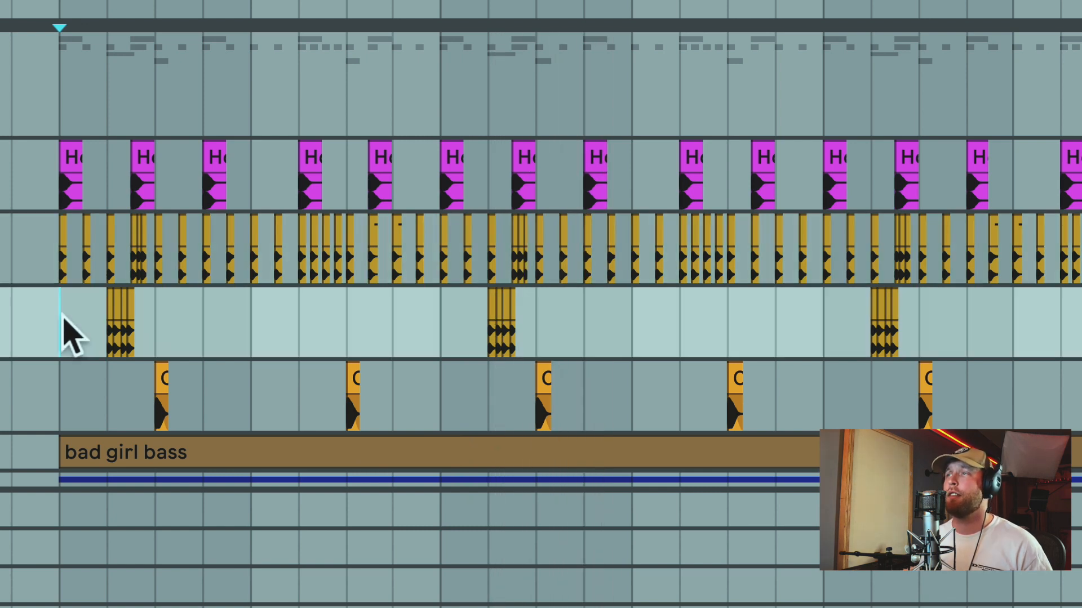
Play the notes of the bad girl bass clip from its start and open the SUB track's Massive synth.
{"action": "left_click", "coordinate": [71, 190]}
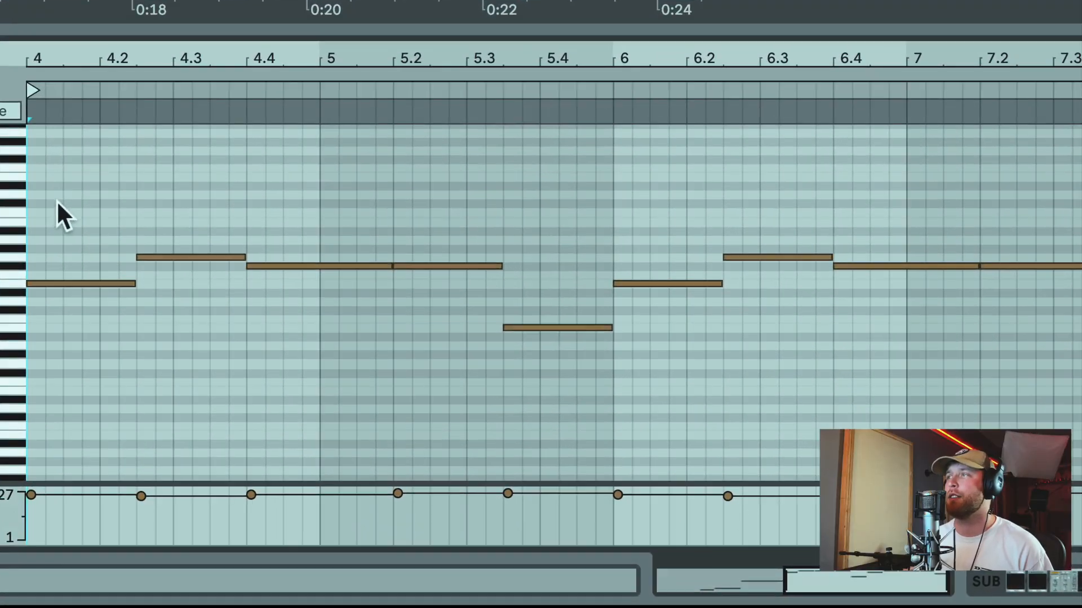
{"action": "key", "text": "space"}
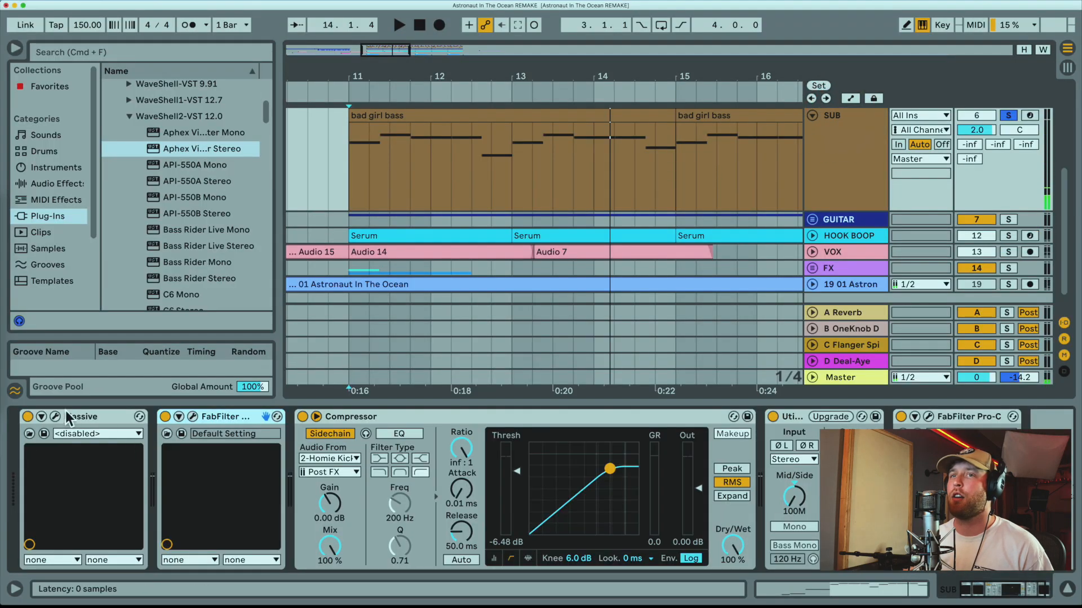
{"action": "left_click", "coordinate": [55, 417]}
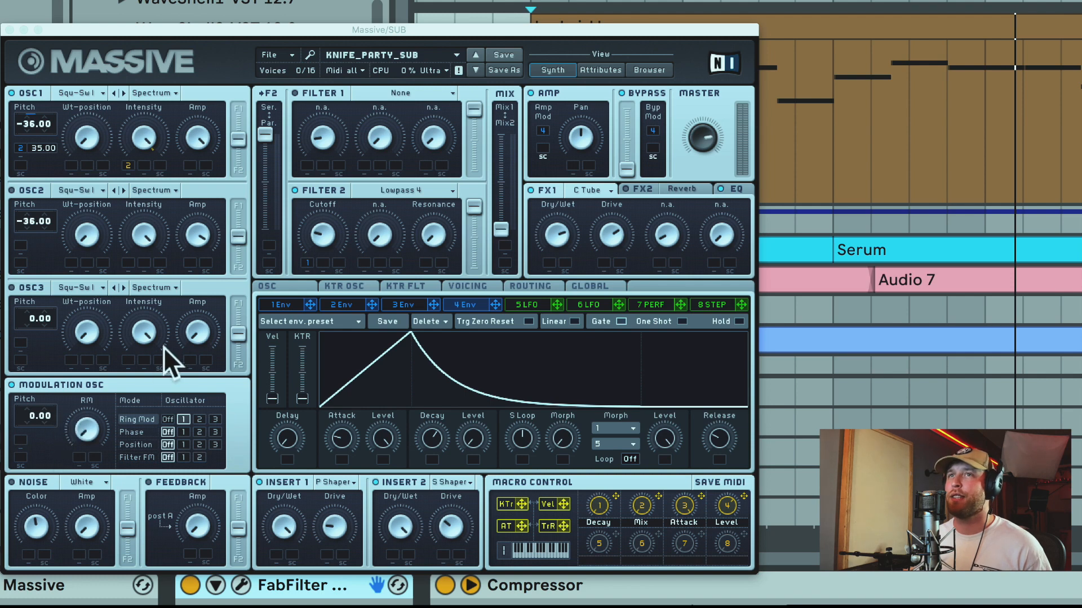
Inspect the SUB track's FabFilter Pro-Q and Pro-C settings and close all open plug-in windows.
{"action": "left_click", "coordinate": [241, 585]}
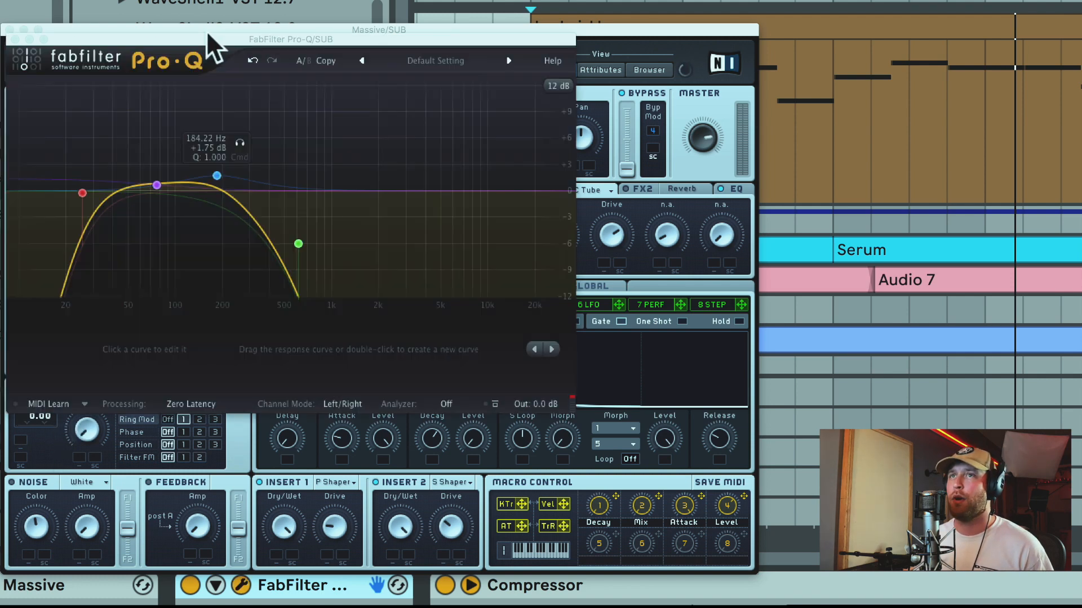
{"action": "left_click", "coordinate": [323, 218]}
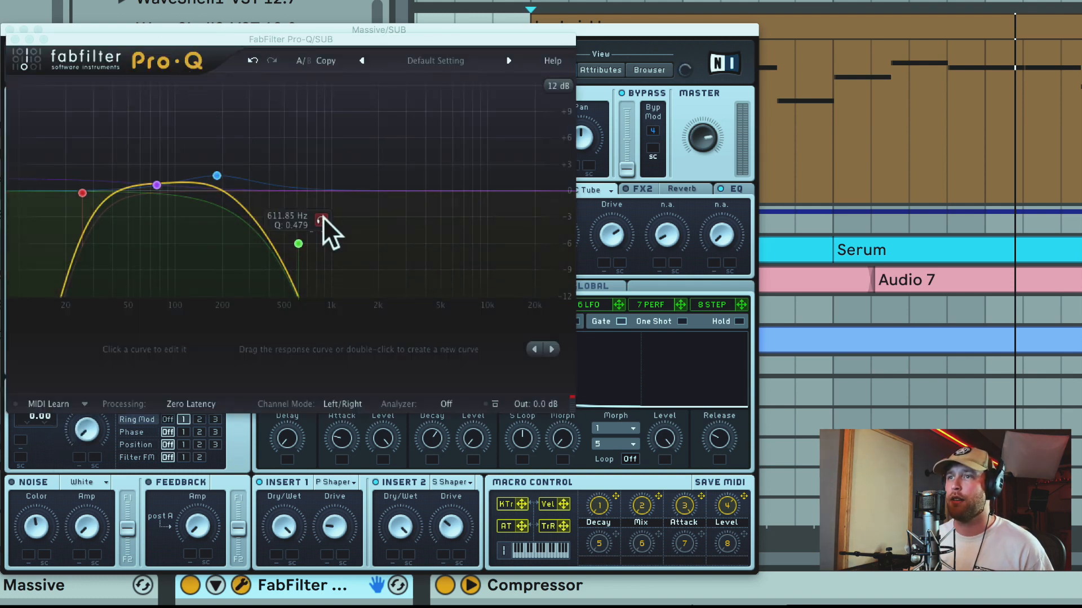
{"action": "left_click", "coordinate": [798, 584]}
{"action": "left_click", "coordinate": [957, 607]}
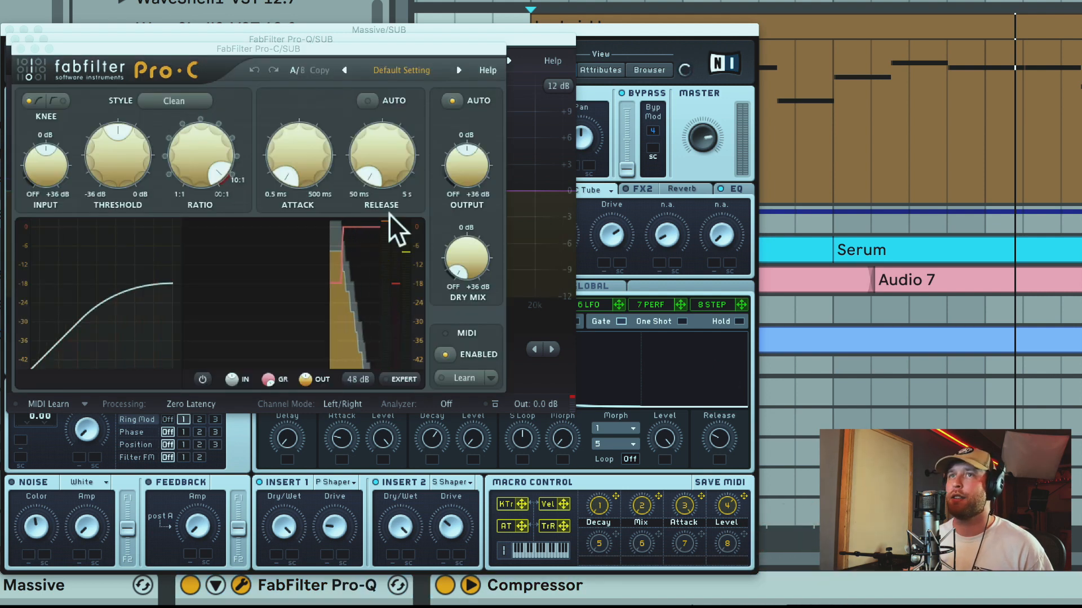
{"action": "left_click", "coordinate": [21, 49]}
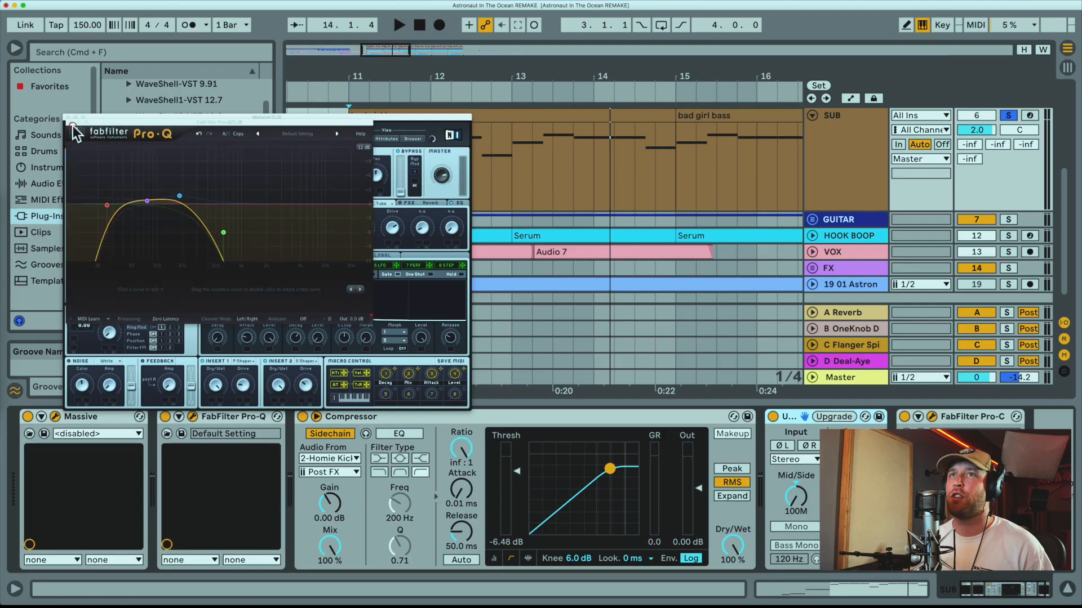
{"action": "left_click", "coordinate": [15, 39]}
{"action": "left_click", "coordinate": [10, 30]}
Play back the section from bar 11 with the SUB track soloed.
{"action": "scroll", "coordinate": [891, 113], "scroll_direction": "up", "scroll_amount": 5}
{"action": "left_click", "coordinate": [1007, 234]}
{"action": "key", "text": "space"}
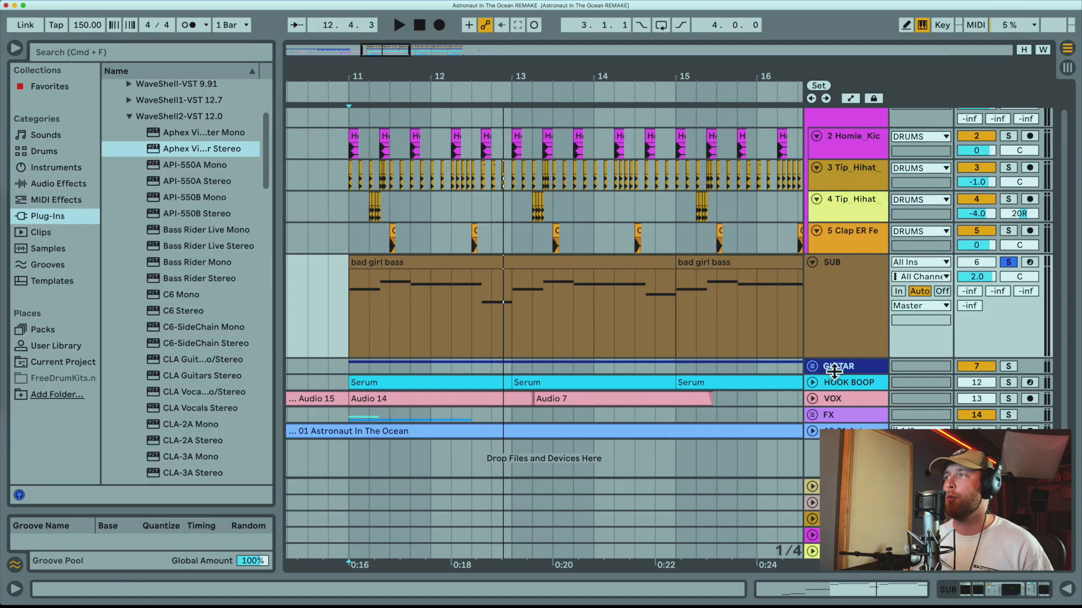
Unfold the GUITAR group and play its first Audio 2 clip from the beginning of the arrangement.
{"action": "double_click", "coordinate": [834, 370]}
{"action": "scroll", "coordinate": [600, 398], "scroll_direction": "down", "scroll_amount": 3}
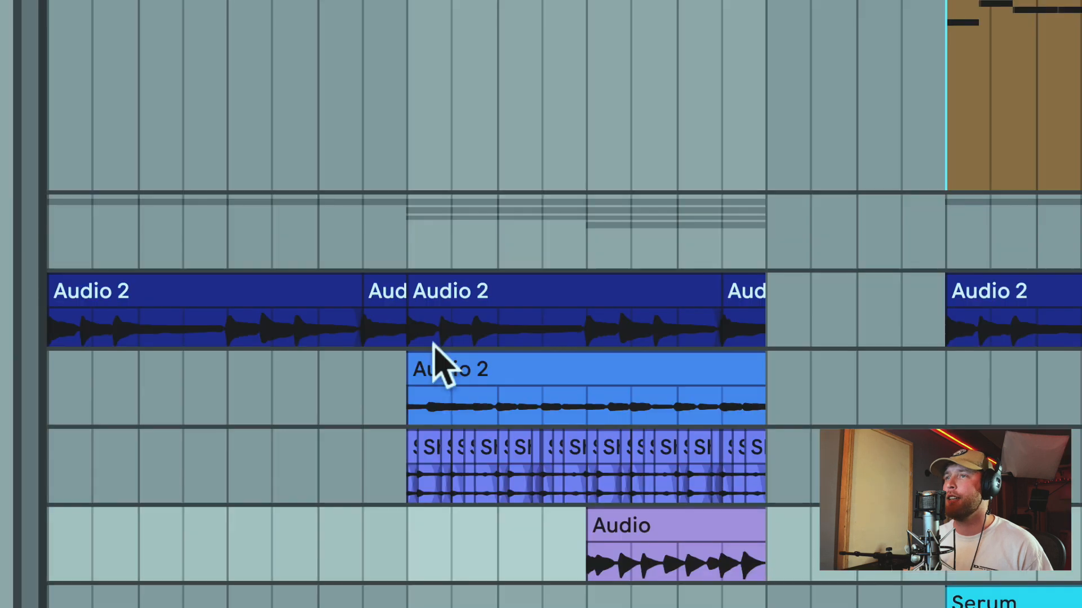
{"action": "left_click", "coordinate": [406, 323]}
{"action": "scroll", "coordinate": [741, 338], "scroll_direction": "down", "scroll_amount": 2}
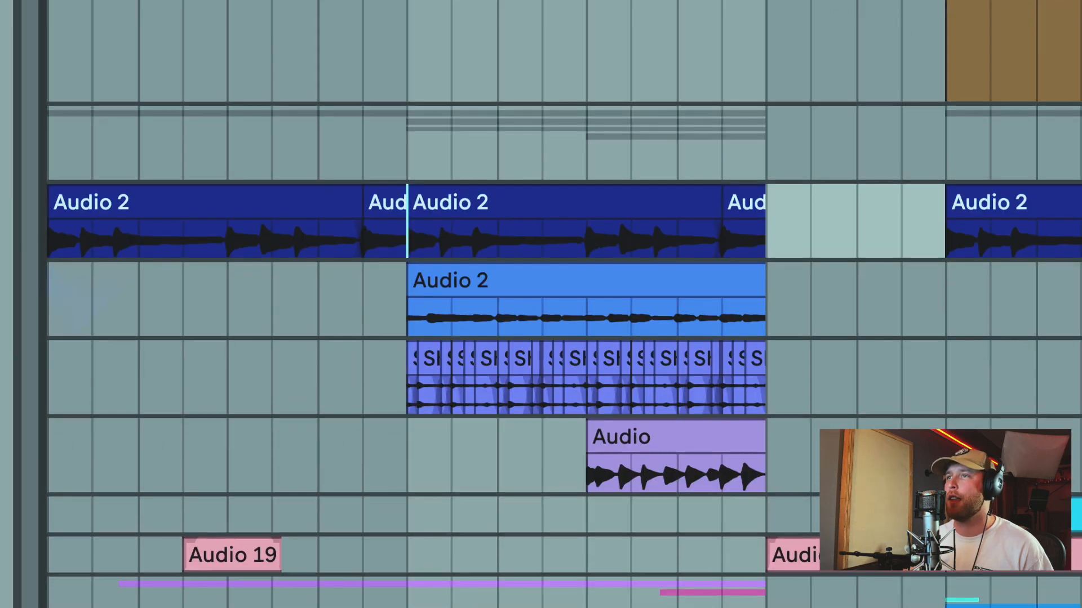
{"action": "left_click", "coordinate": [325, 200]}
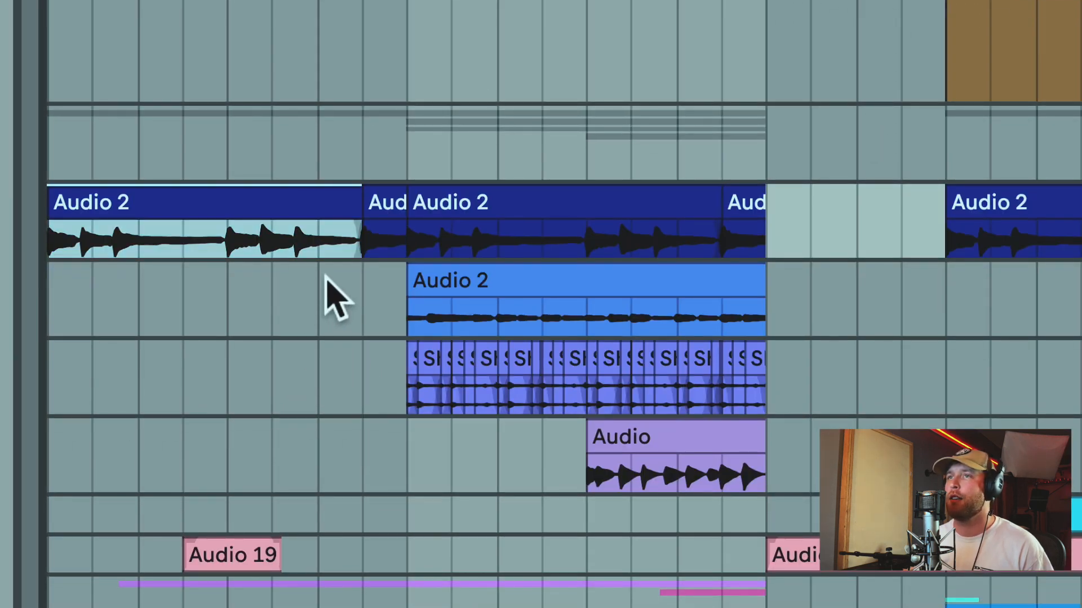
{"action": "key", "text": "space"}
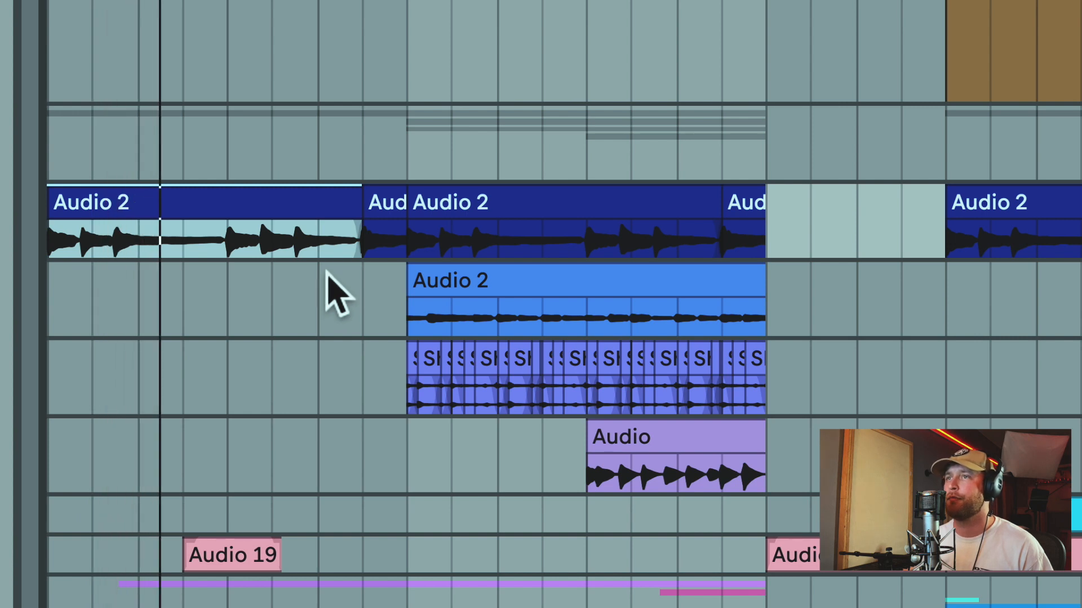
Audition the INTRO EG clip, the shaker clips and the INTRO EG2 clip of the GUITAR group one after another.
{"action": "left_click", "coordinate": [496, 280]}
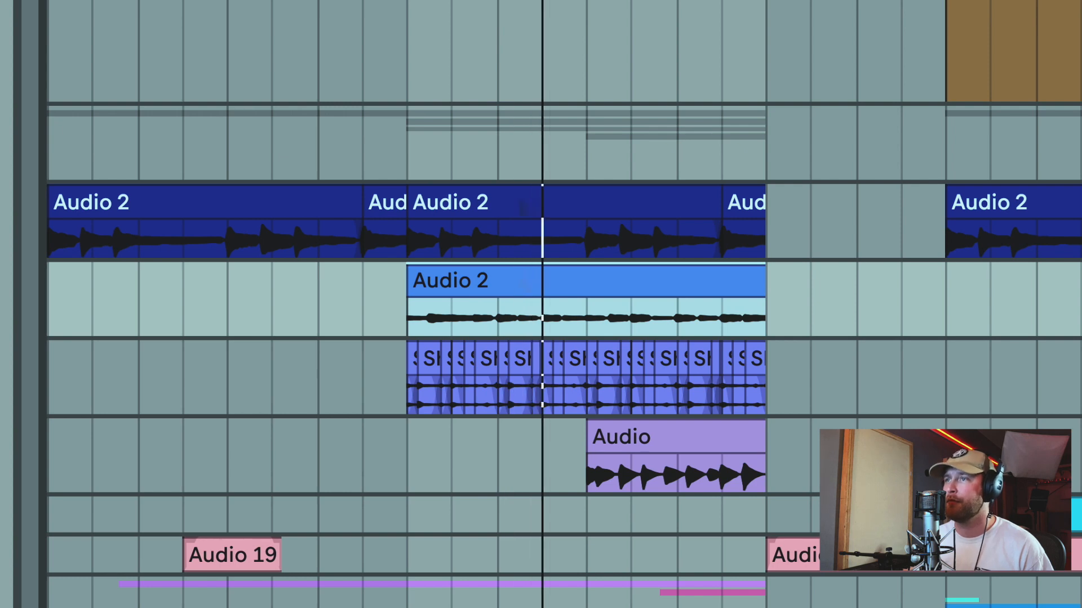
{"action": "key", "text": "space"}
{"action": "left_click", "coordinate": [1070, 378]}
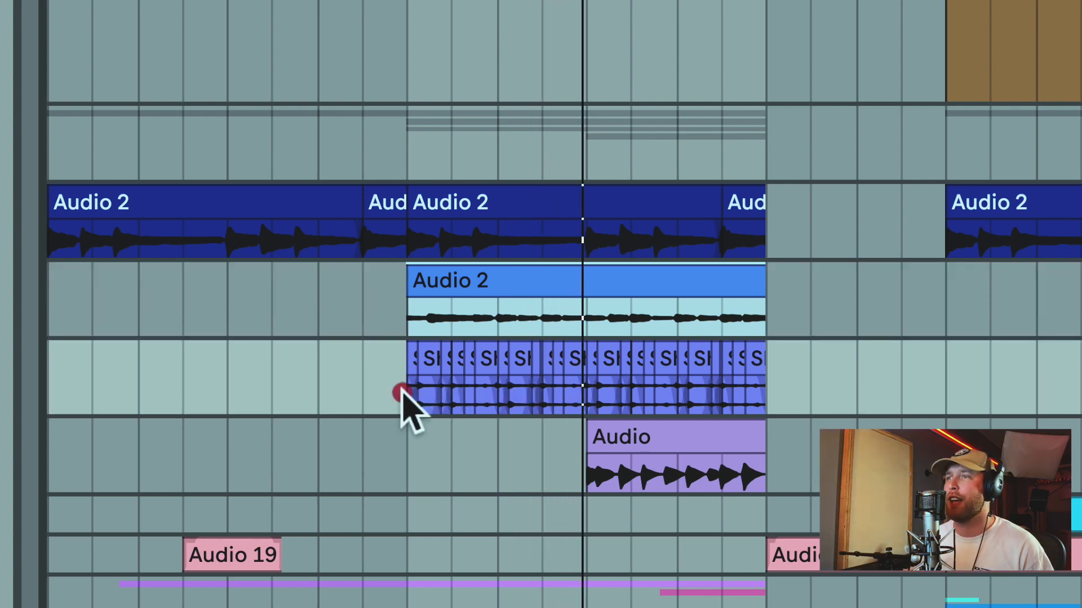
{"action": "left_click_drag", "start_coordinate": [403, 400], "coordinate": [780, 386]}
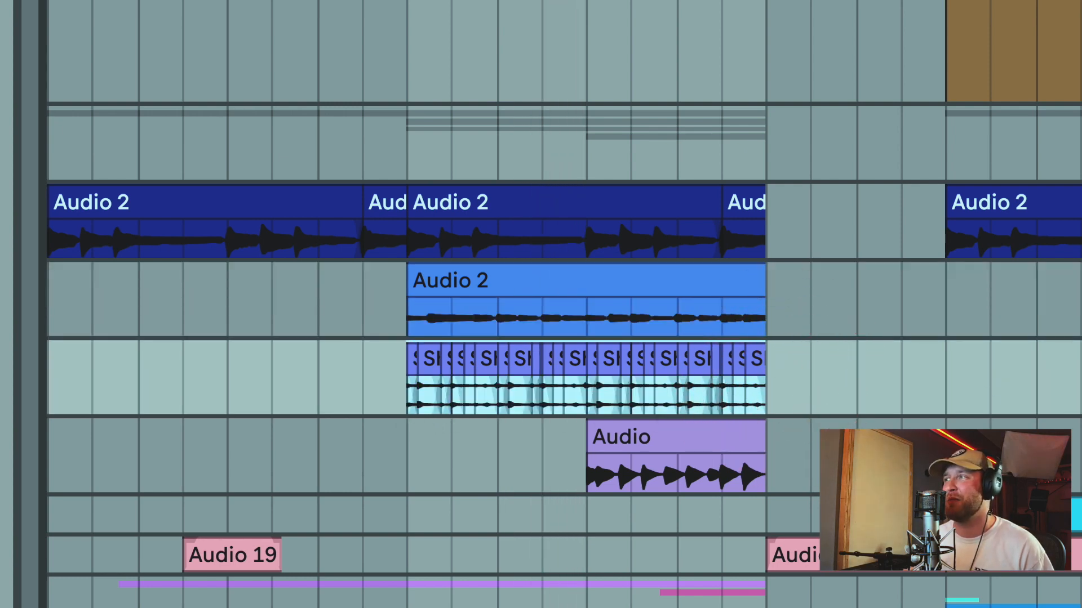
{"action": "key", "text": "space"}
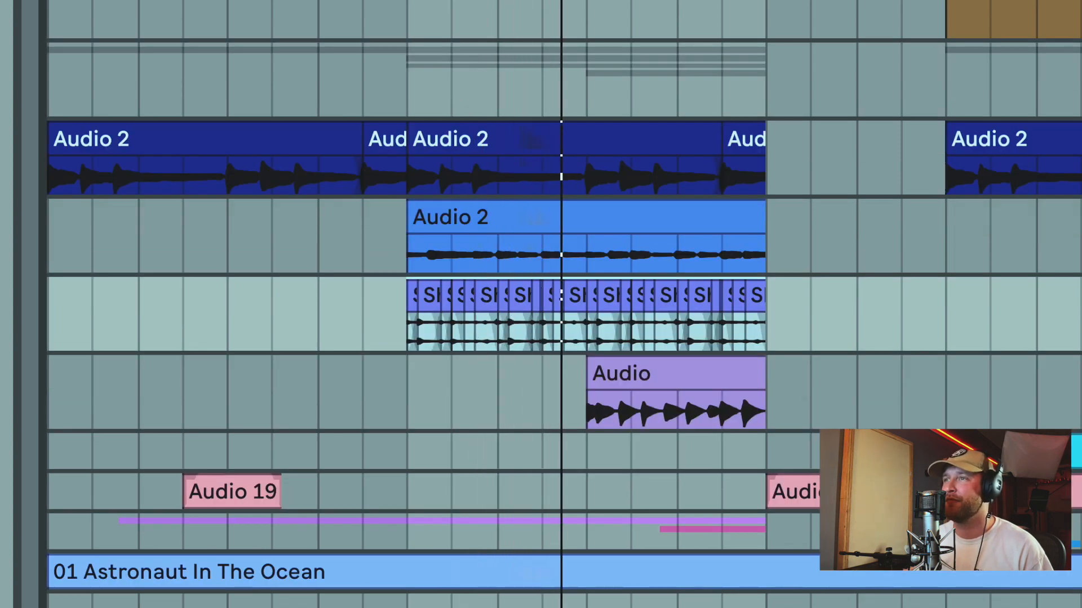
{"action": "key", "text": "space"}
{"action": "left_click", "coordinate": [683, 374]}
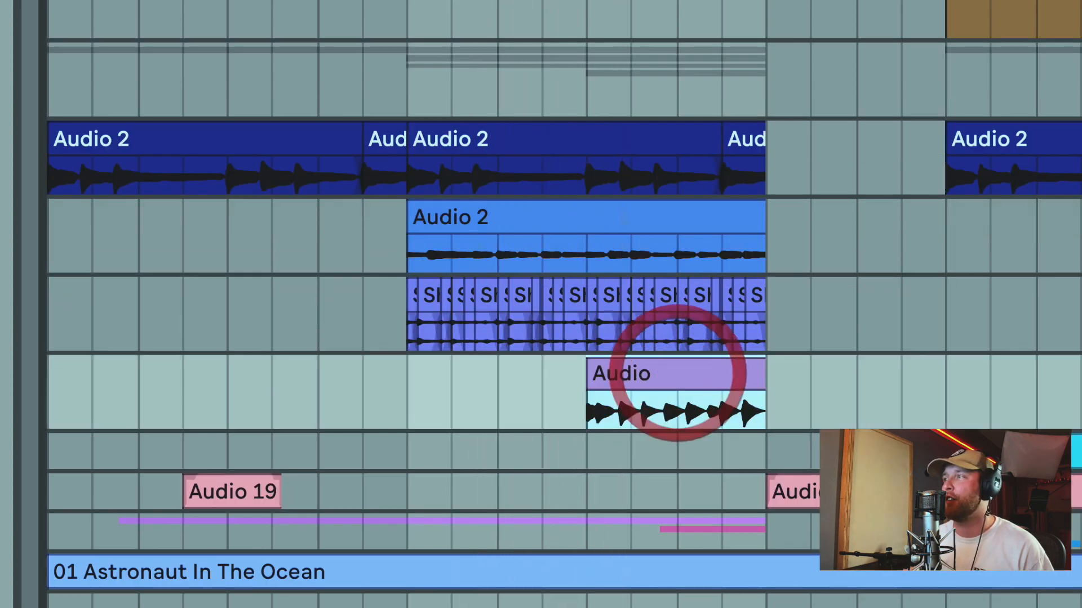
{"action": "key", "text": "space"}
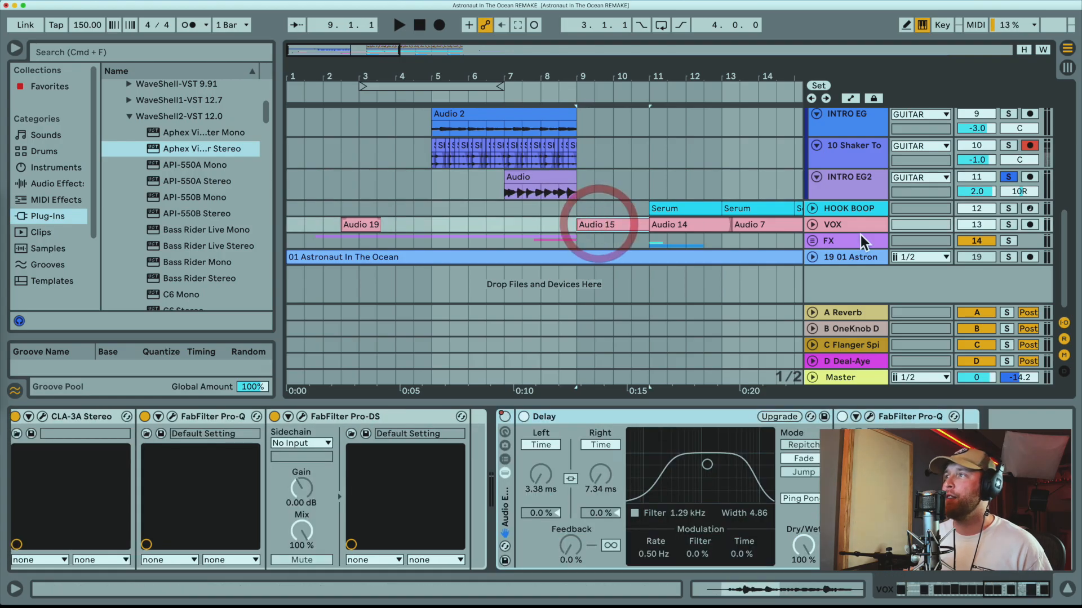
Show the VOX track's device chain and examine the 6259 Hz band in its C6-SideChain Stereo plug-in.
{"action": "left_click", "coordinate": [850, 225]}
{"action": "scroll", "coordinate": [499, 489], "scroll_direction": "up", "scroll_amount": 5}
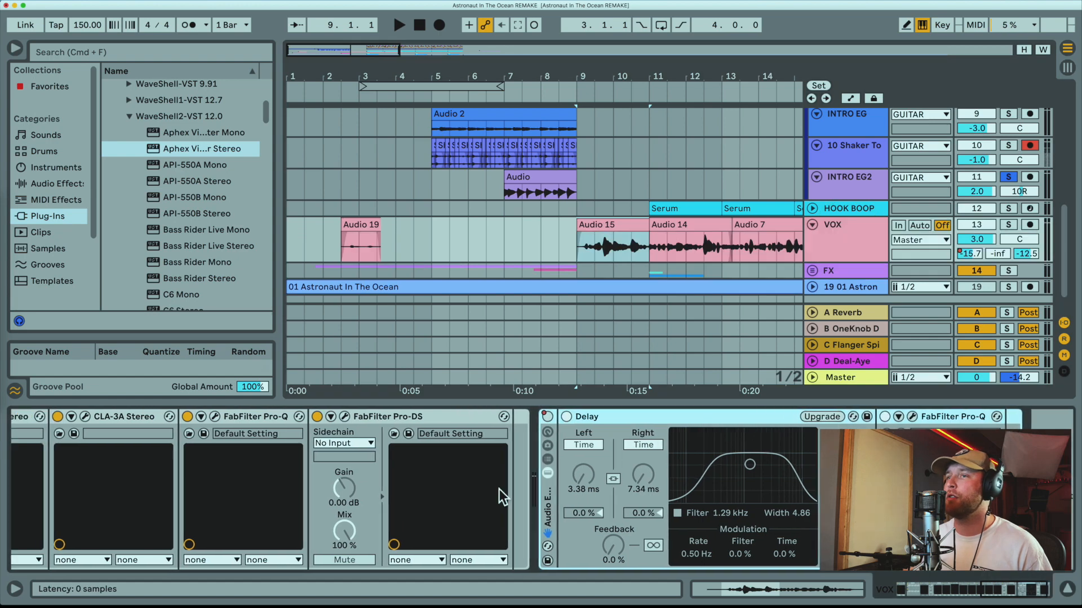
{"action": "scroll", "coordinate": [499, 489], "scroll_direction": "left", "scroll_amount": 10}
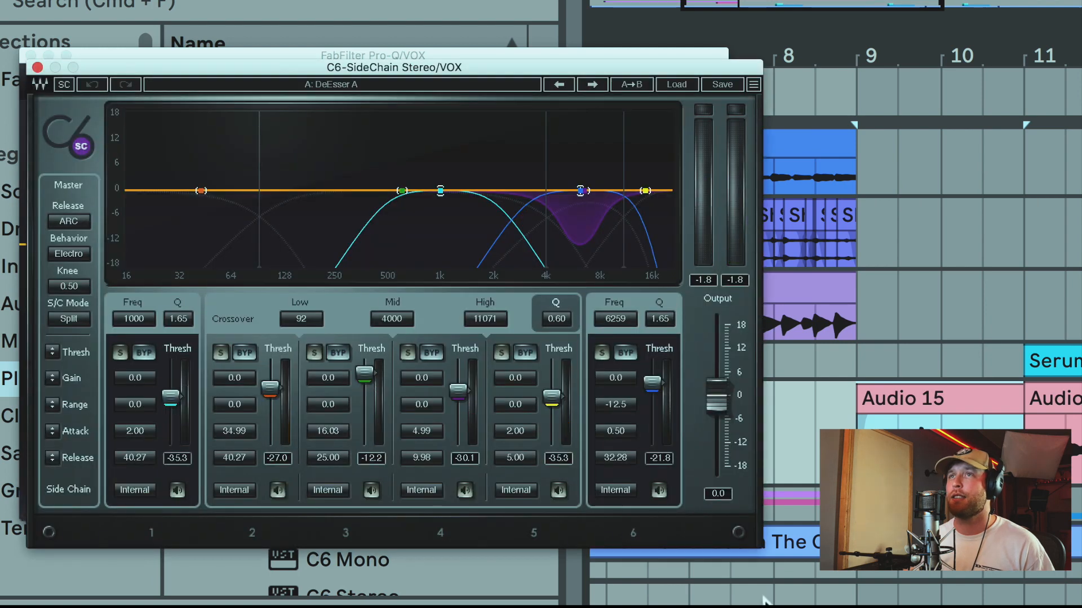
{"action": "left_click", "coordinate": [581, 190]}
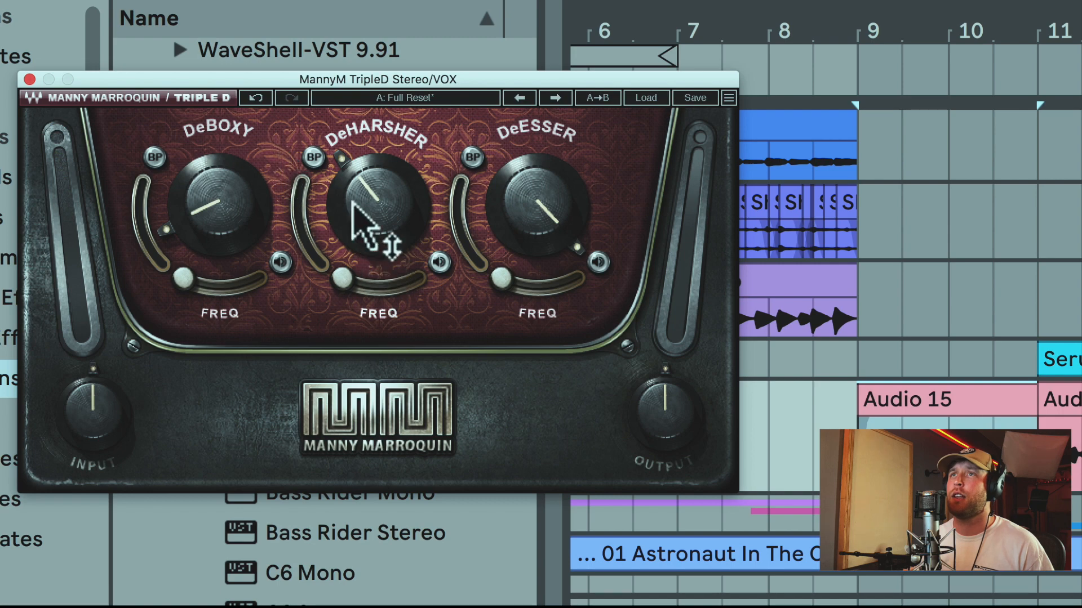
Listen to the DeHarsher band of the VOX track's MannyM TripleD plug-in in isolation during playback.
{"action": "left_click", "coordinate": [367, 229]}
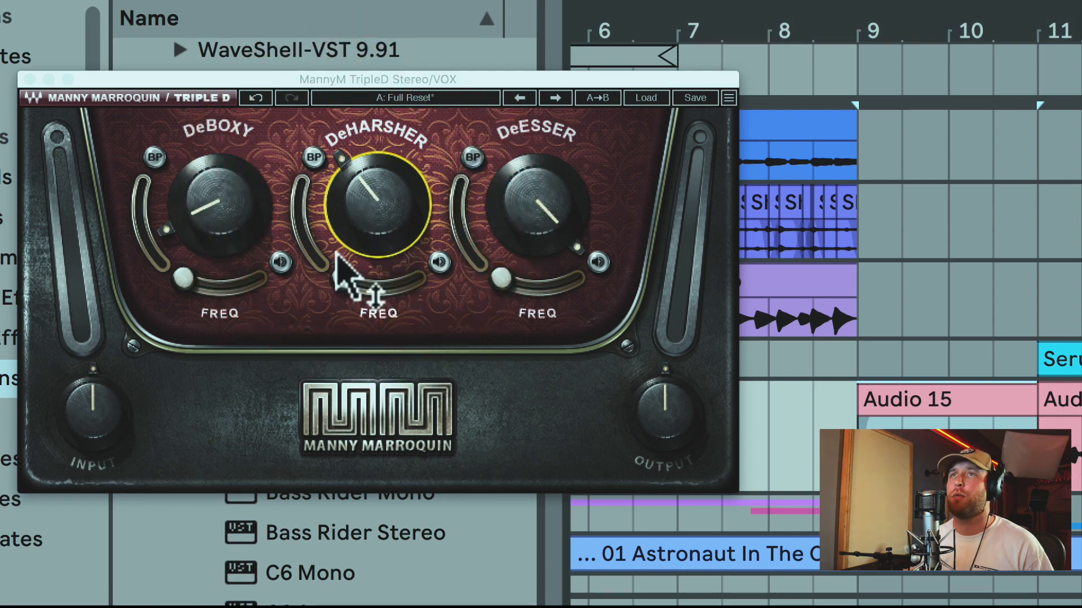
{"action": "left_click", "coordinate": [439, 261]}
{"action": "key", "text": "space"}
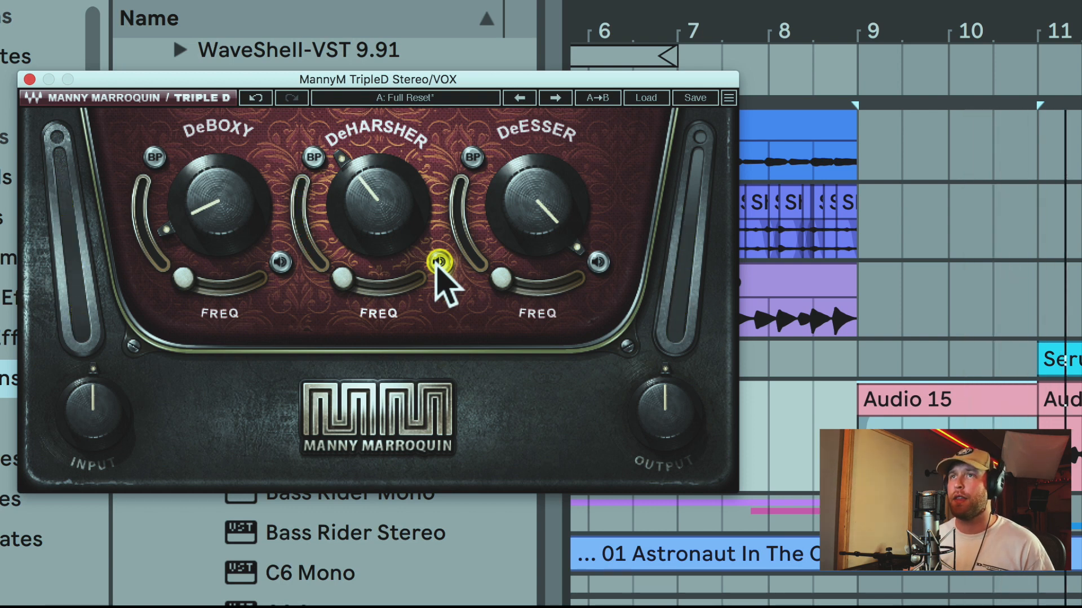
{"action": "key", "text": "space"}
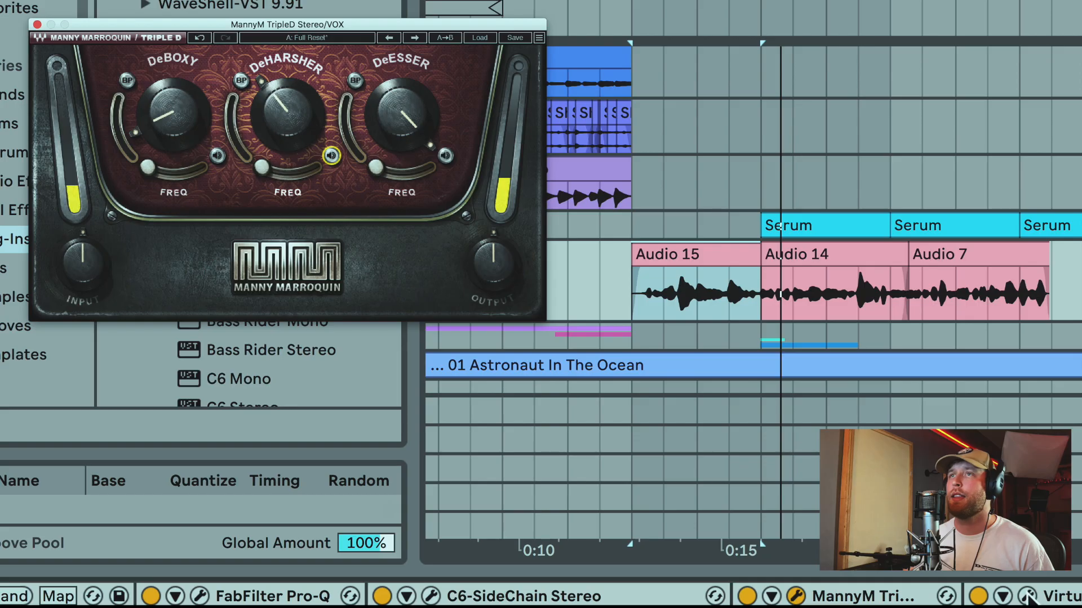
Examine the plug-in after MannyM TripleD and the FabFilter Pro-DS in the VOX track's device chain.
{"action": "left_click", "coordinate": [1028, 596]}
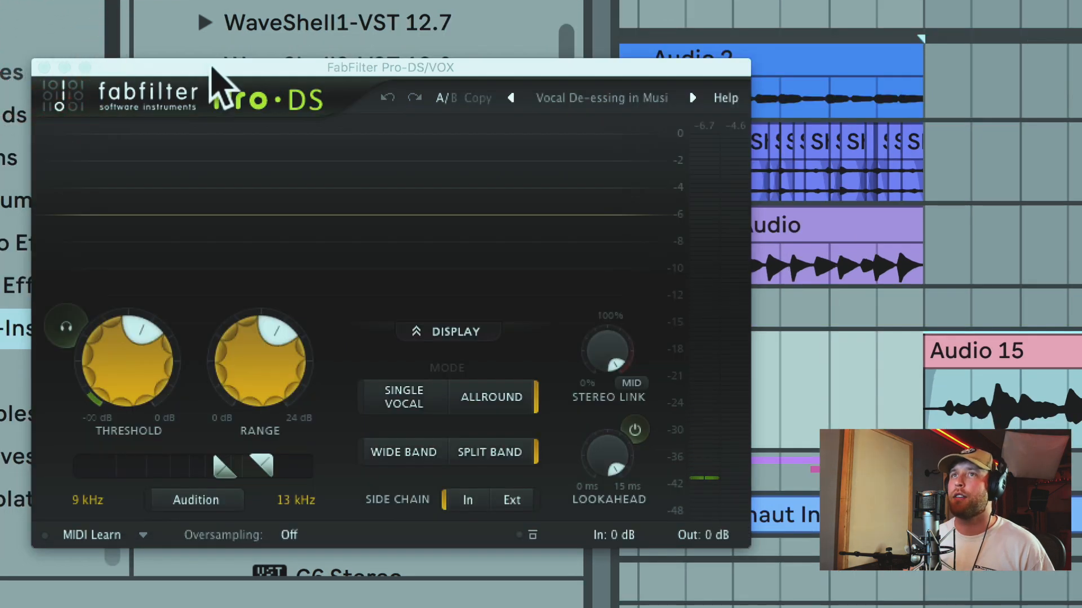
{"action": "left_click", "coordinate": [213, 71]}
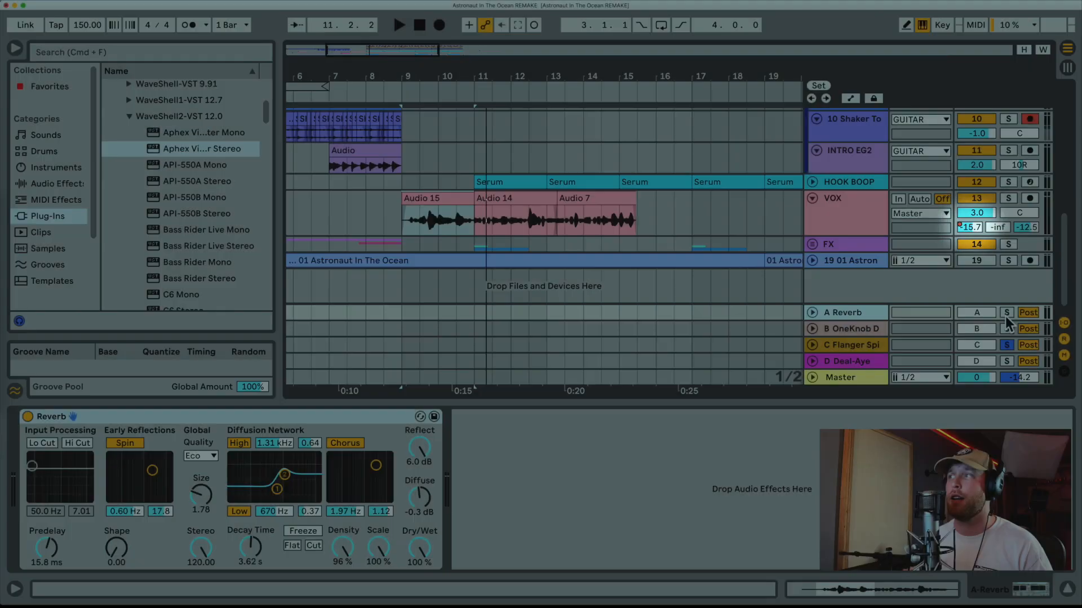
Audition the A Reverb return track with it soloed.
{"action": "left_click", "coordinate": [1007, 312]}
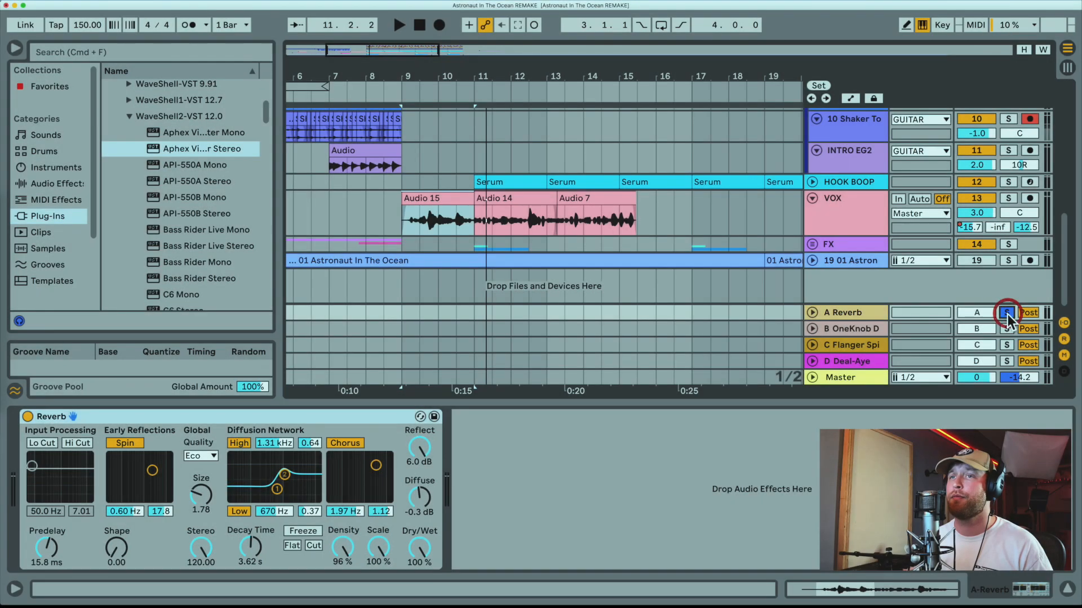
{"action": "key", "text": "space"}
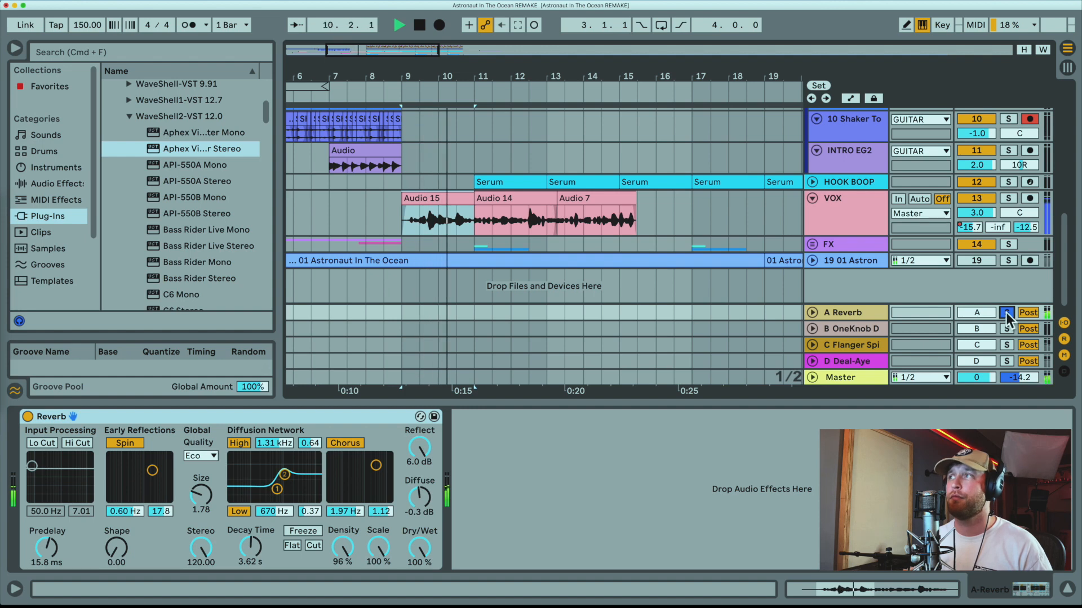
{"action": "key", "text": "space"}
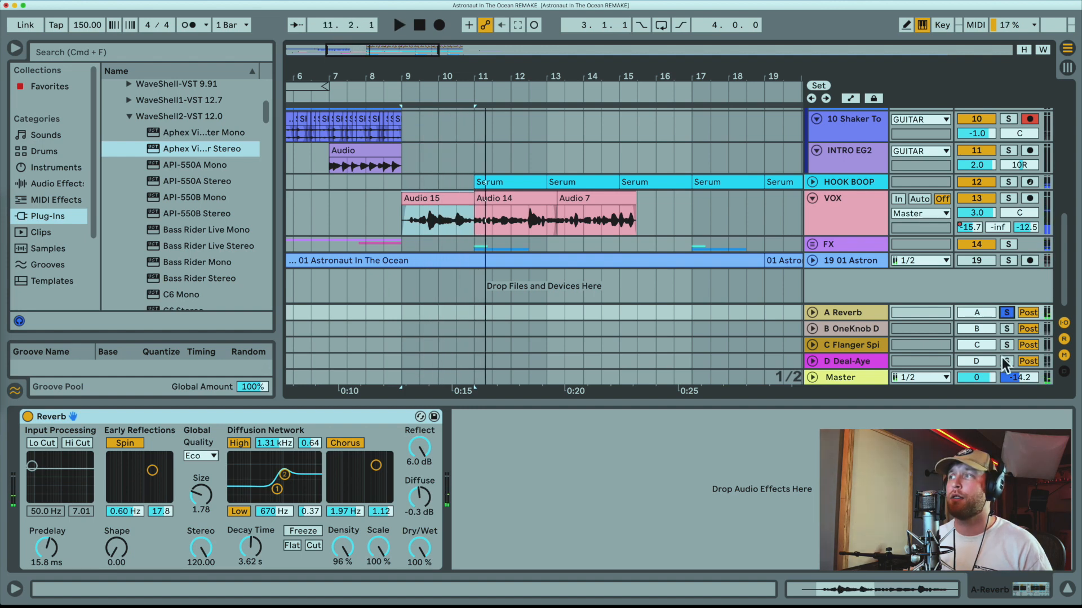
Show the device chain of the C Flanger Spinning return track and audition it with that return soloed.
{"action": "left_click", "coordinate": [884, 346]}
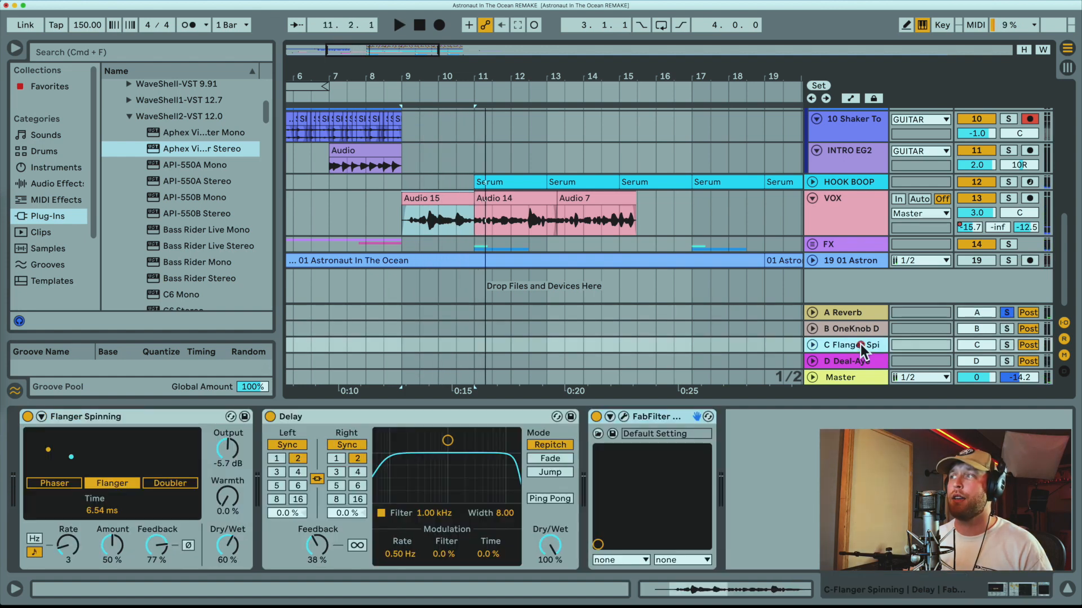
{"action": "left_click", "coordinate": [1007, 345]}
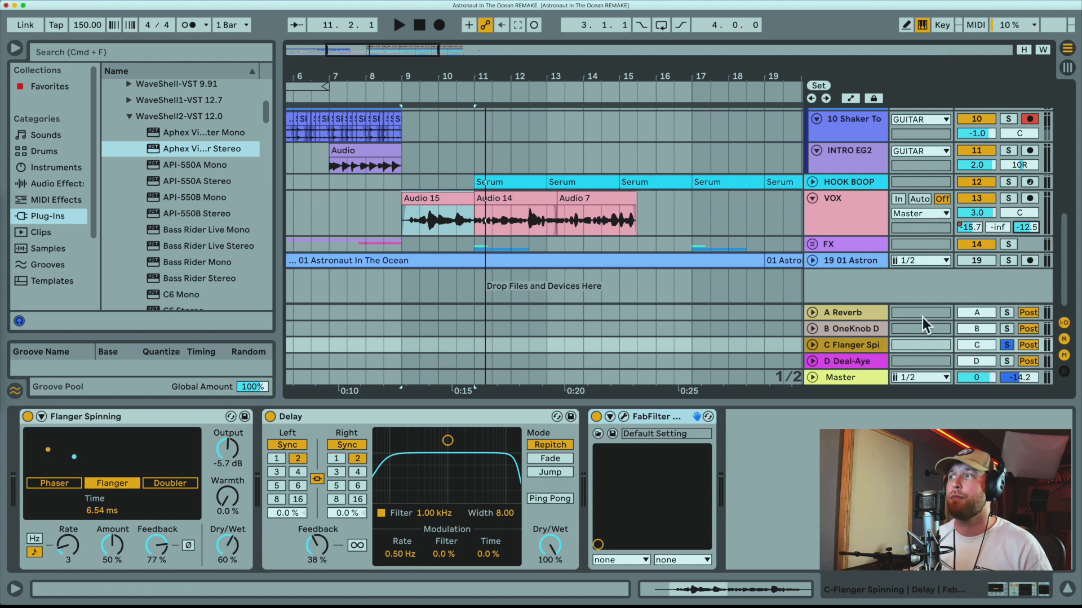
{"action": "left_click", "coordinate": [859, 345]}
{"action": "key", "text": "space"}
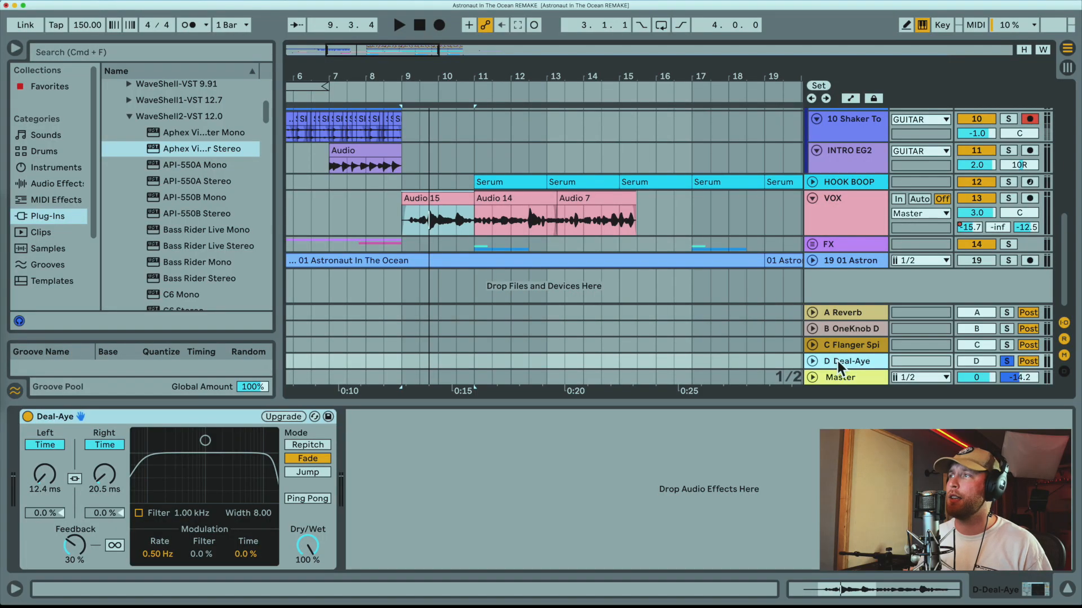
Make the VOX track slightly taller and examine the Deal-Aye delay on return track D.
{"action": "left_click", "coordinate": [837, 361]}
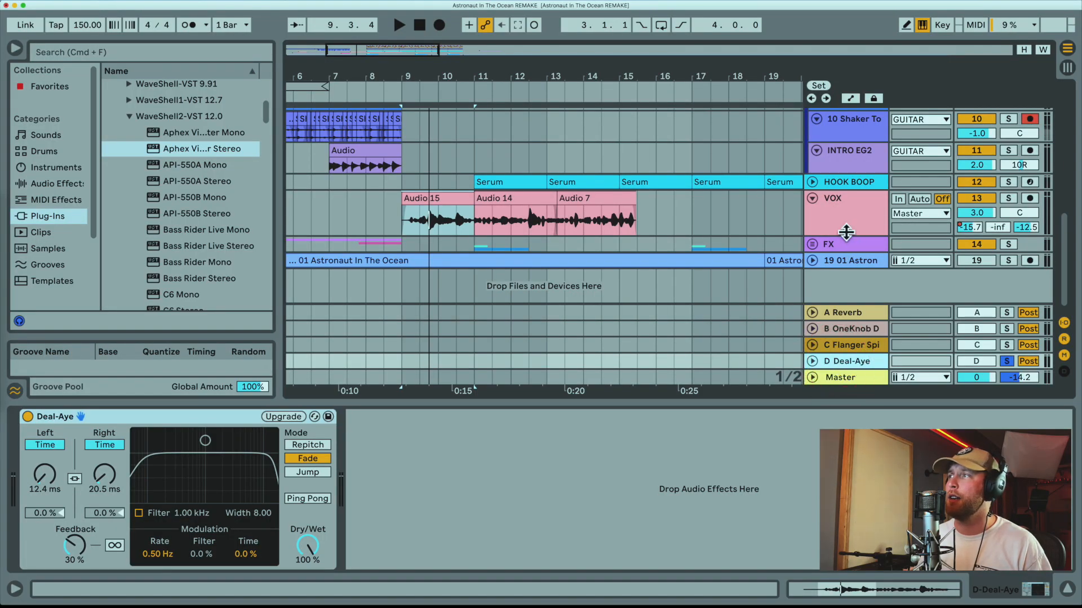
{"action": "left_click_drag", "start_coordinate": [846, 232], "coordinate": [846, 242]}
{"action": "left_click", "coordinate": [844, 361]}
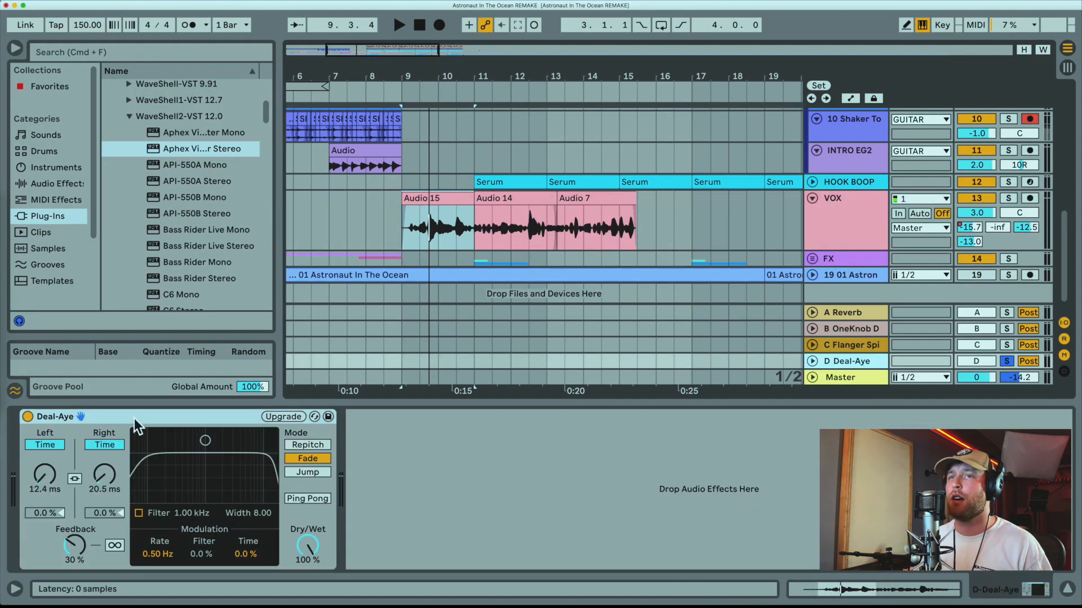
{"action": "left_click", "coordinate": [134, 418]}
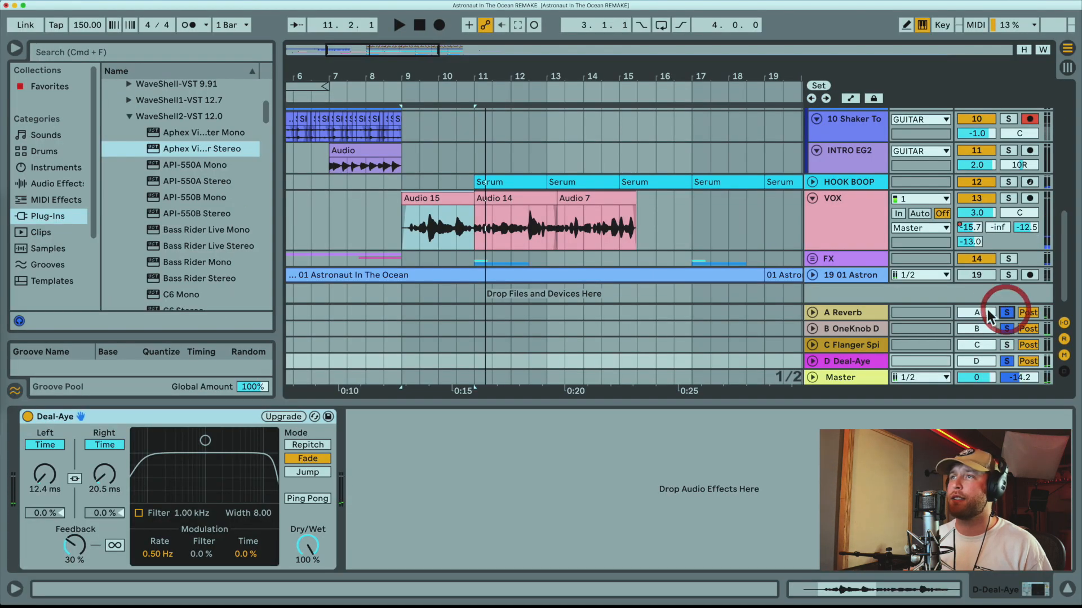
Play the soloed return tracks, add the VOX track to the solo, and replay the vocal from just before bar 9.
{"action": "key", "text": "space"}
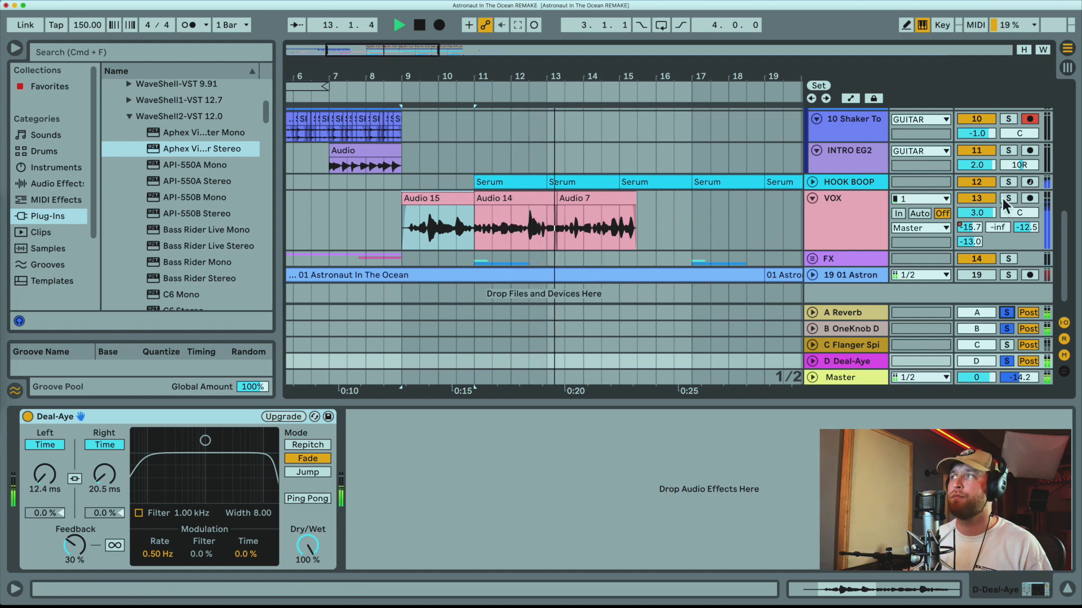
{"action": "key", "text": "space"}
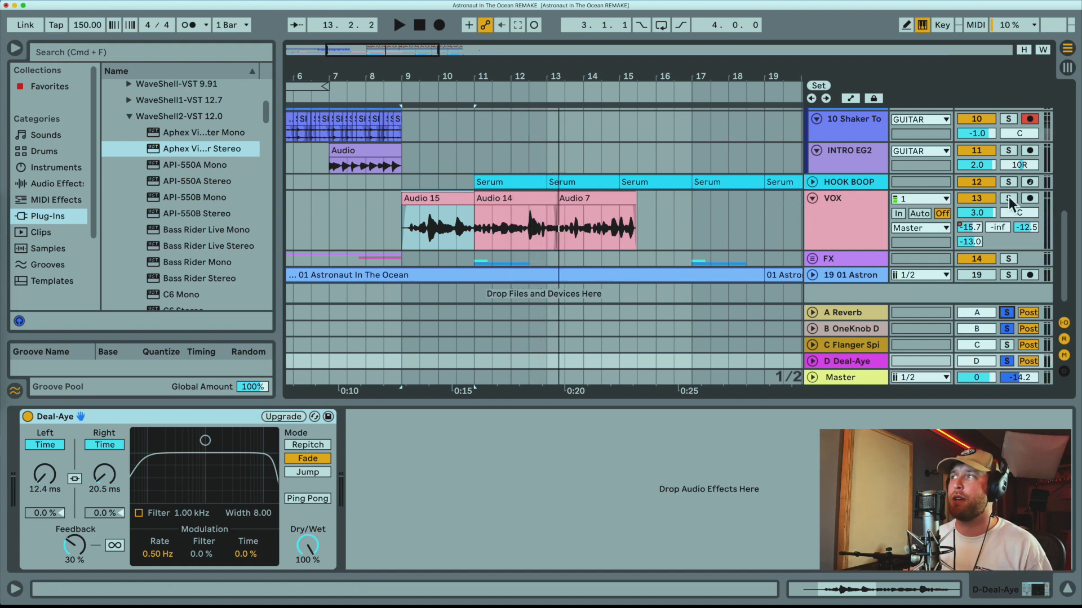
{"action": "left_click", "coordinate": [1008, 197]}
{"action": "key", "text": "space"}
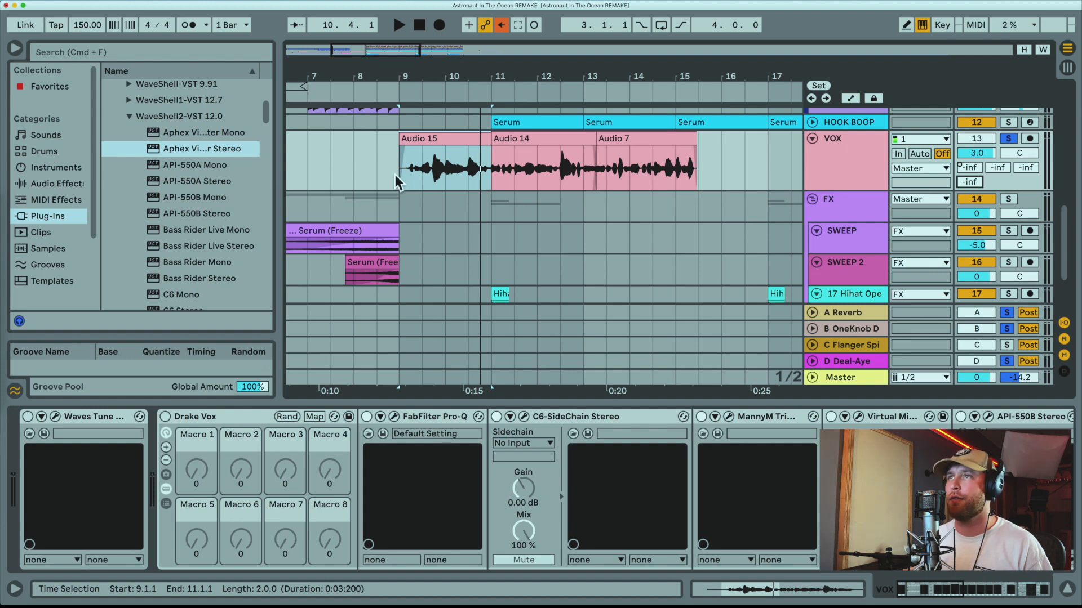
{"action": "left_click", "coordinate": [395, 174]}
{"action": "key", "text": "space"}
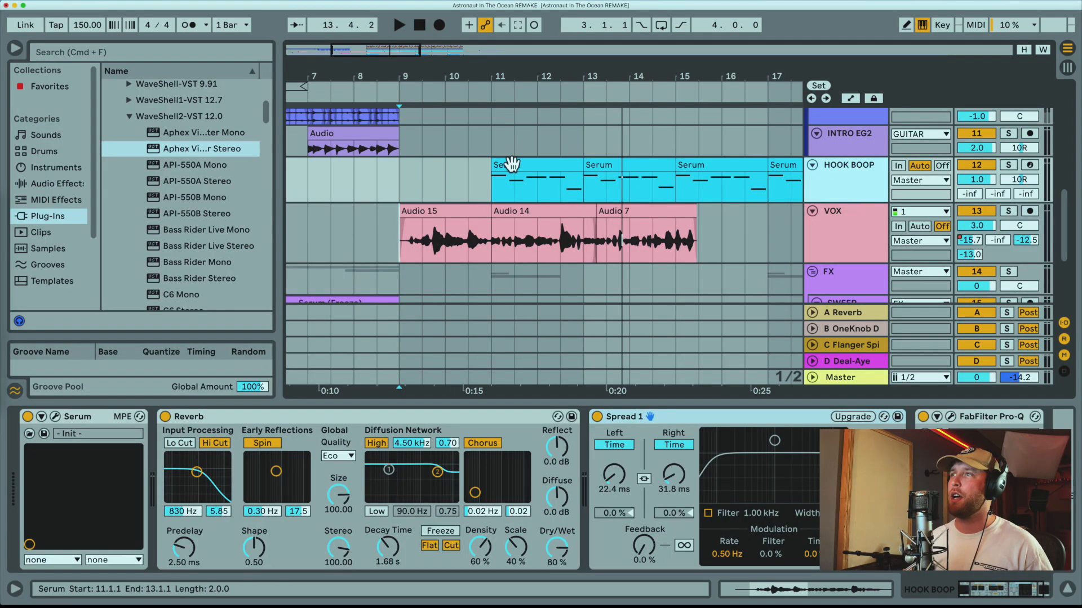
Audition the first Serum clip of the HOOK BOOP track, starting at bar 11, with the track soloed.
{"action": "left_click", "coordinate": [512, 164]}
{"action": "left_click", "coordinate": [1008, 165]}
{"action": "key", "text": "space"}
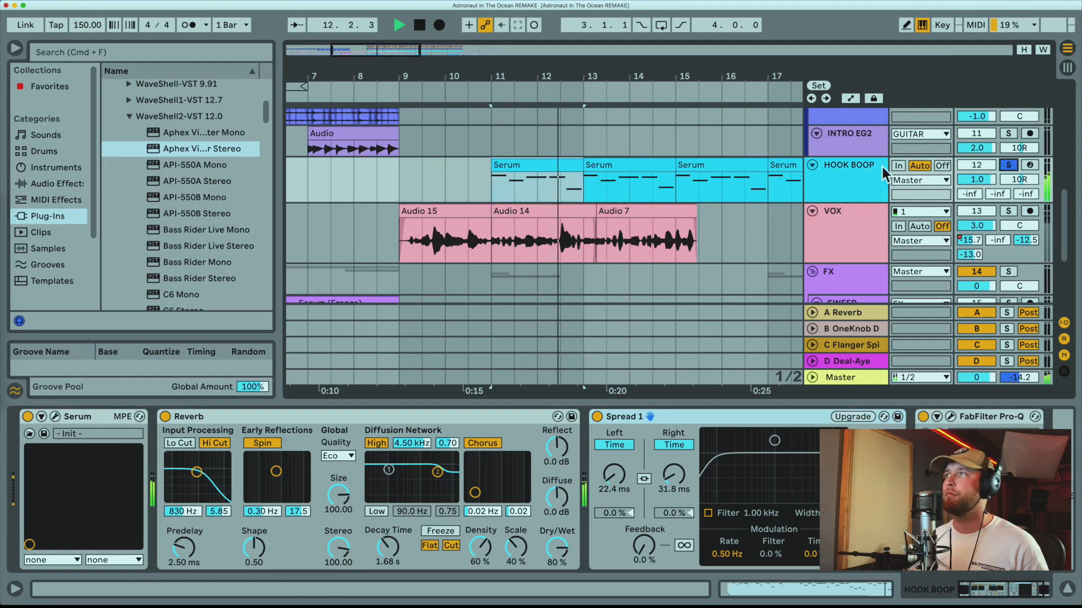
{"action": "key", "text": "space"}
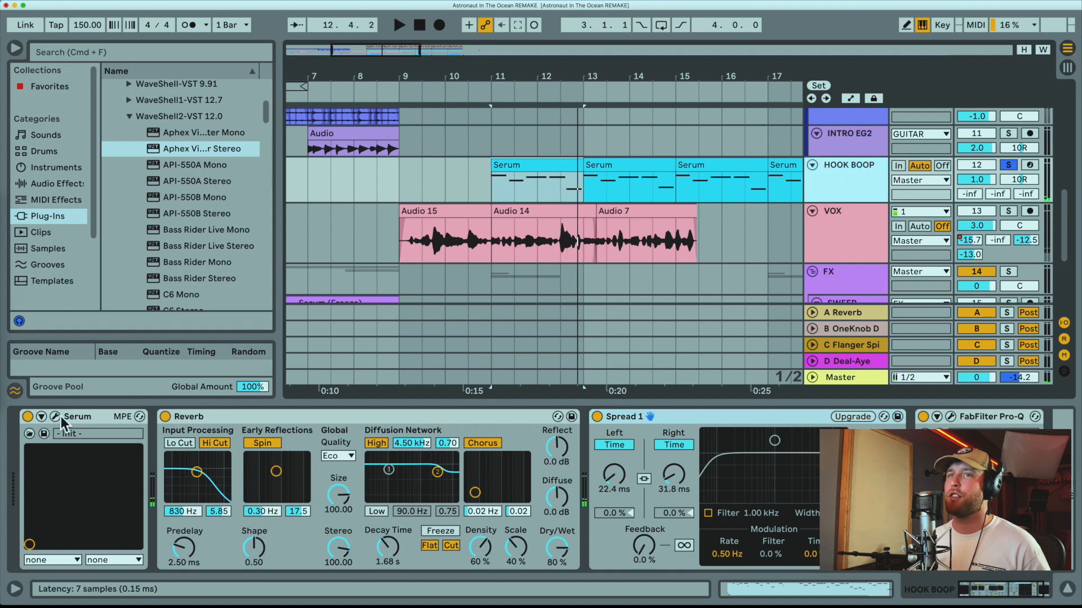
Examine the HOOK BOOP track's devices: Serum's oscillator and FX settings, the Reverb and the Spread 1 delay.
{"action": "left_click", "coordinate": [56, 416]}
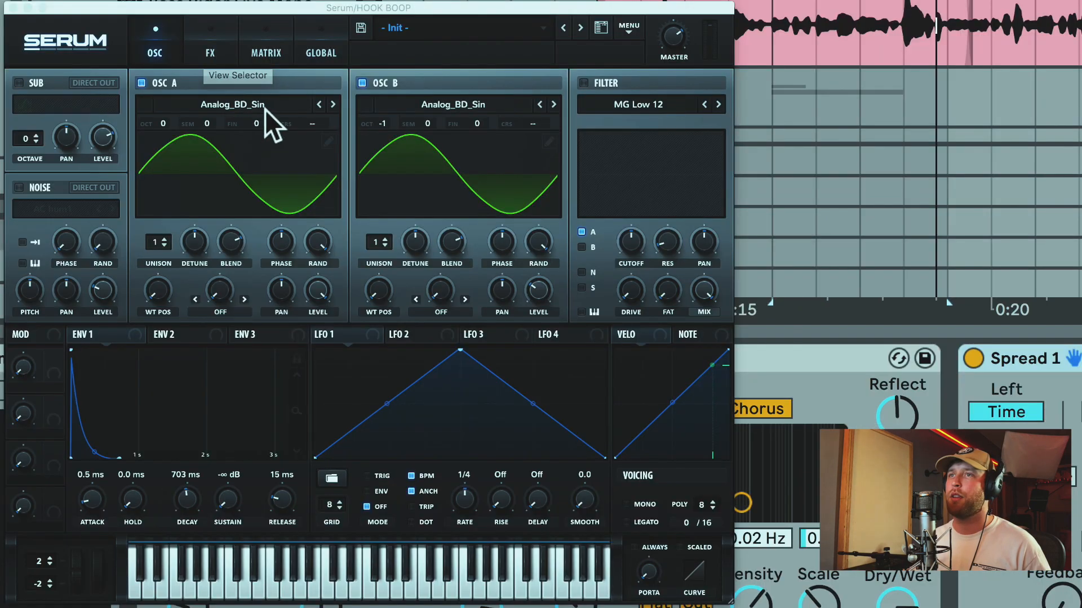
{"action": "left_click", "coordinate": [210, 48]}
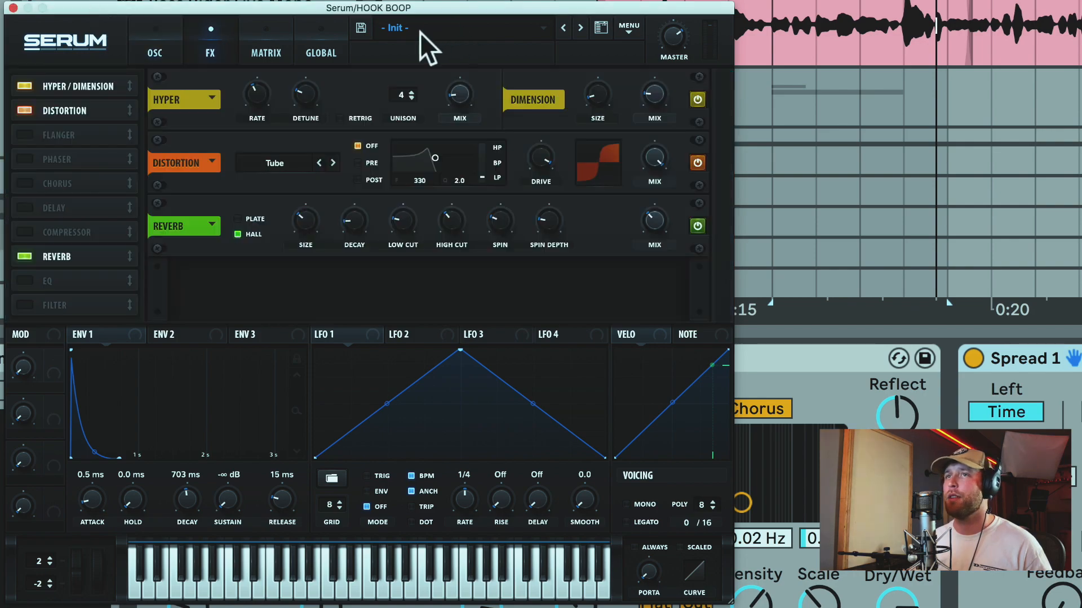
{"action": "left_click", "coordinate": [13, 6]}
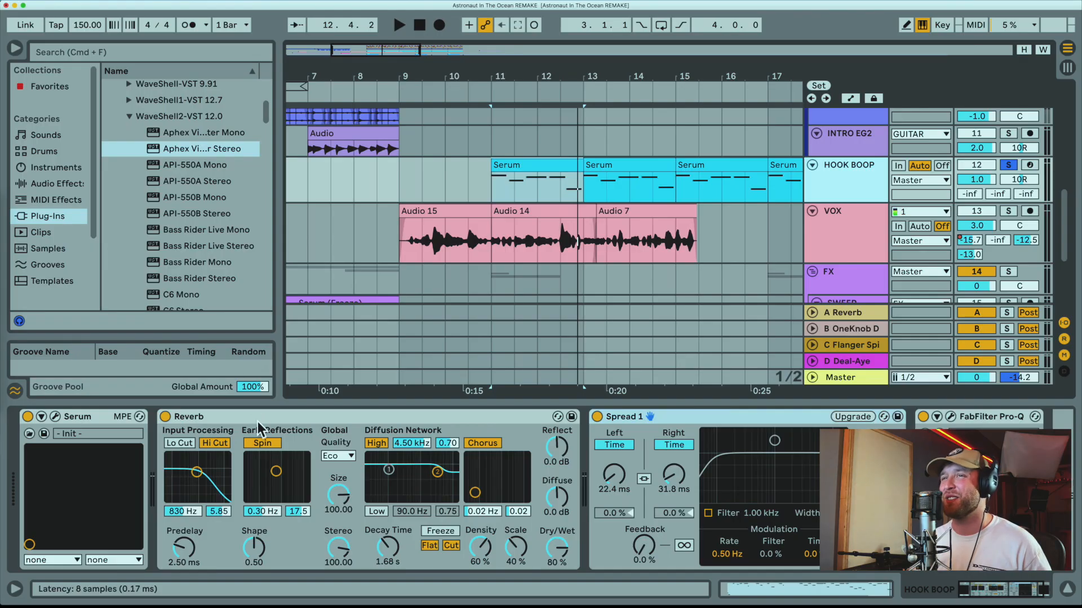
{"action": "left_click", "coordinate": [257, 429]}
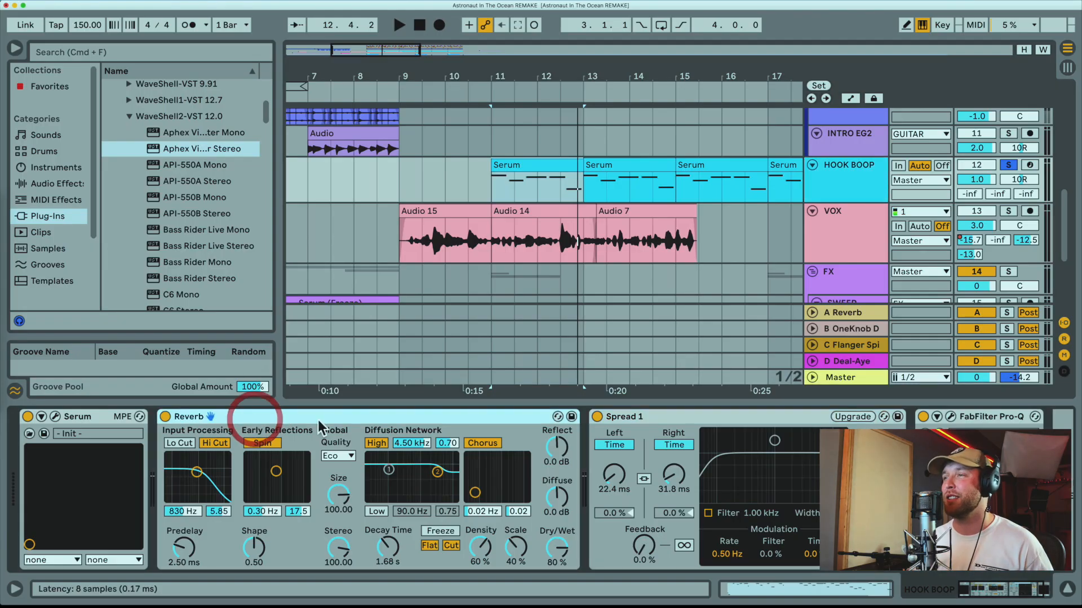
{"action": "left_click", "coordinate": [639, 420]}
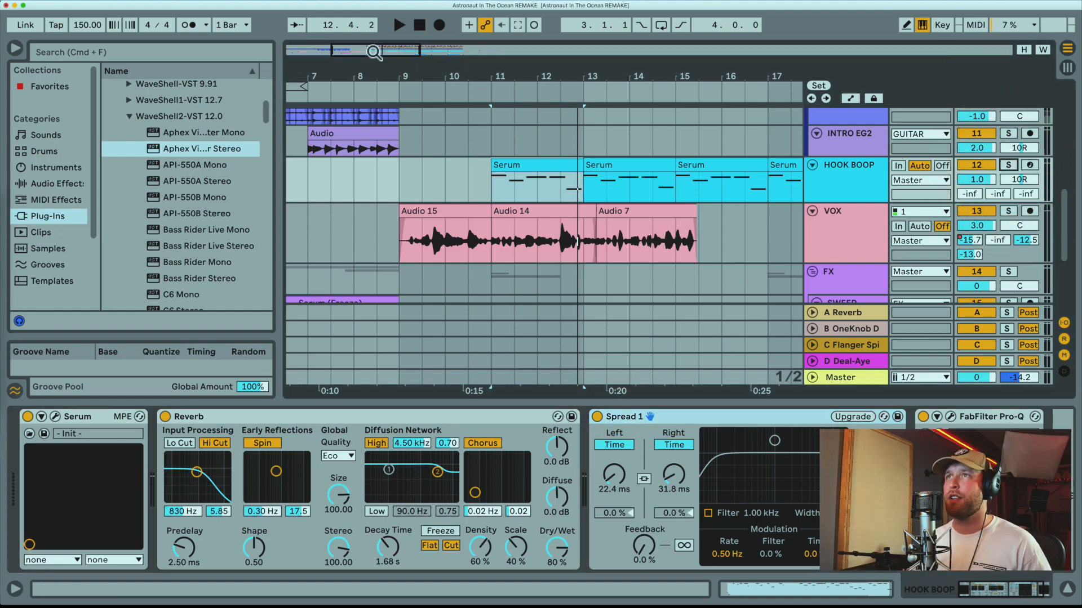
Play the full arrangement without solos from bar 8, one bar before the vocal clips.
{"action": "left_click_drag", "start_coordinate": [374, 50], "coordinate": [372, 95]}
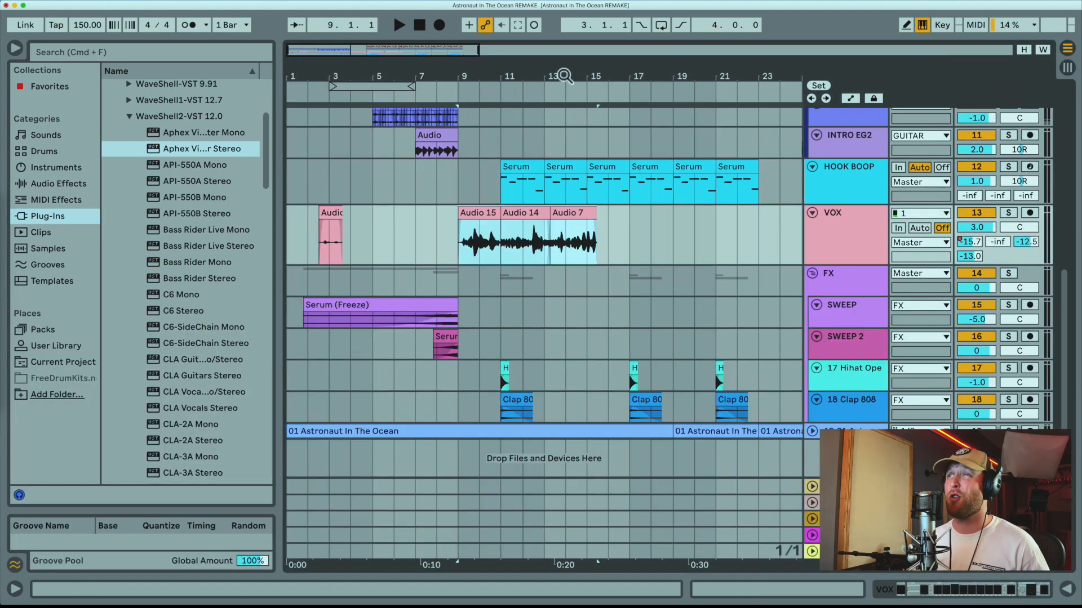
{"action": "left_click_drag", "start_coordinate": [563, 76], "coordinate": [563, 132]}
{"action": "left_click", "coordinate": [375, 239]}
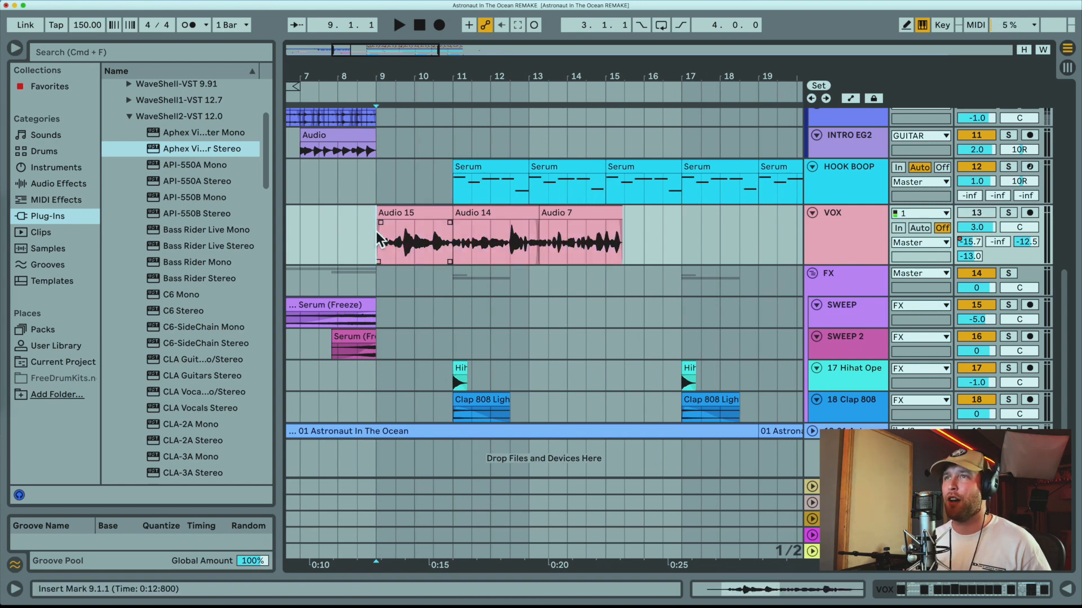
{"action": "left_click", "coordinate": [335, 231]}
{"action": "key", "text": "space"}
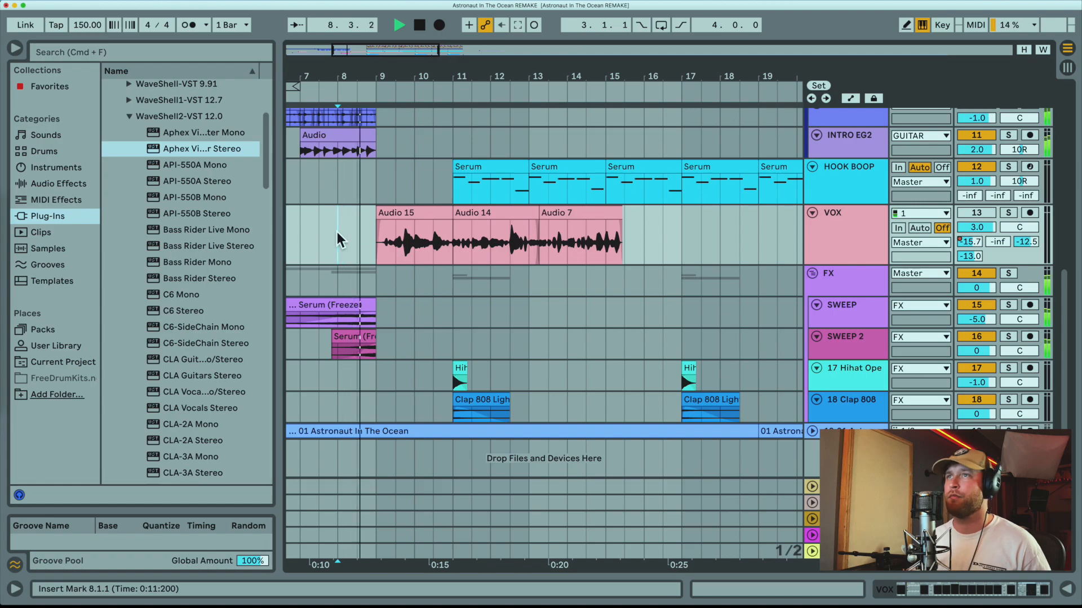